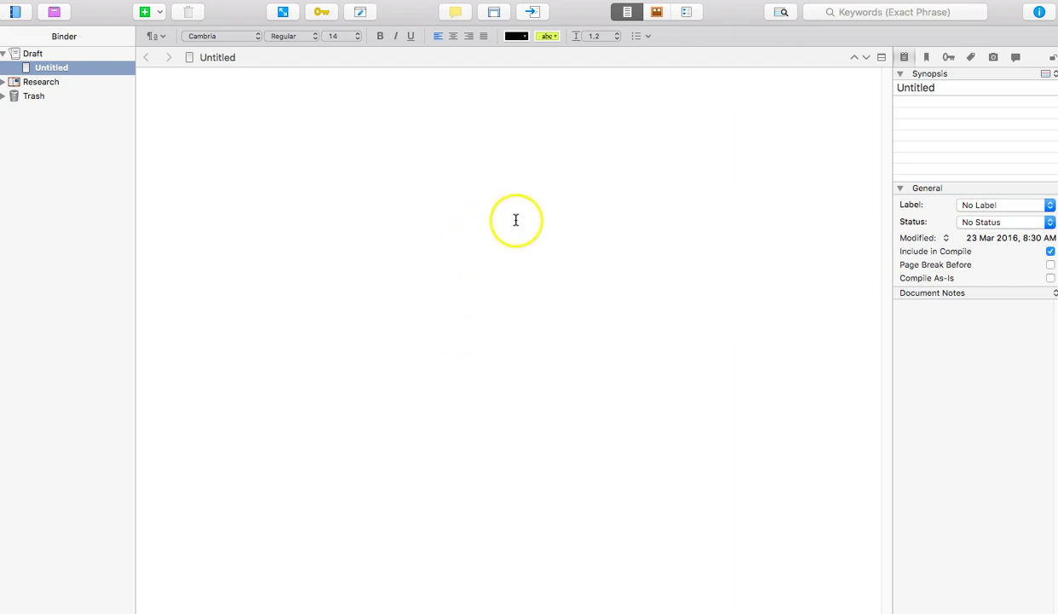
- Show the Untitled document as a corkboard and add an index card to it
click(657, 12)
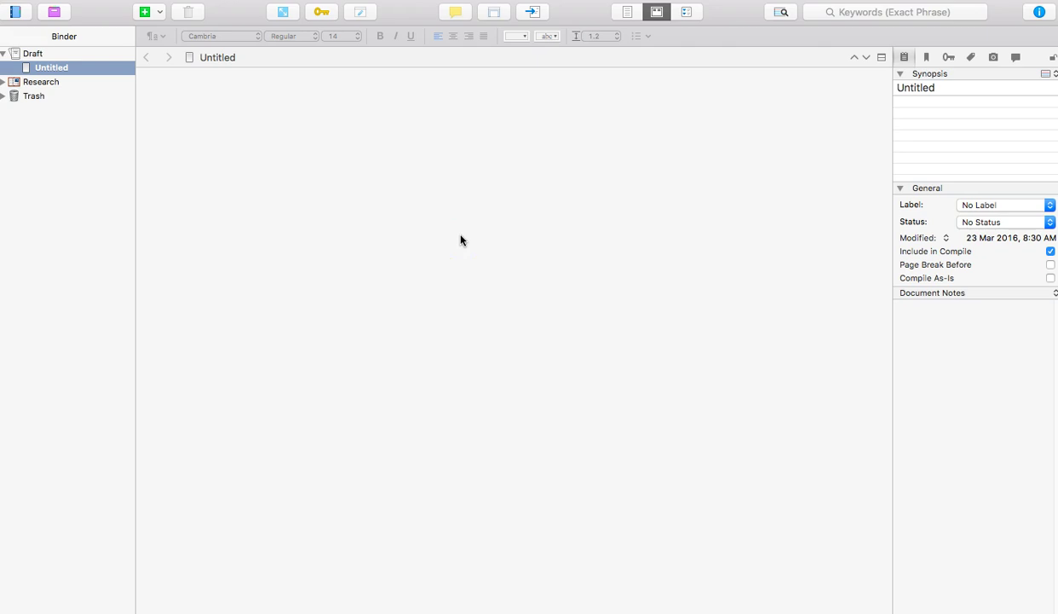
click(147, 13)
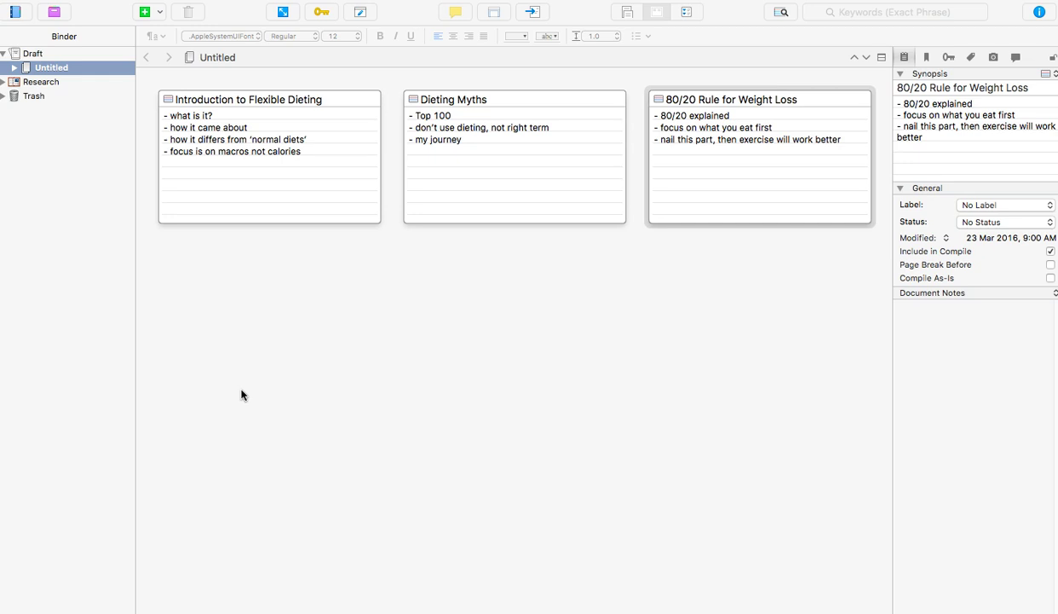
click(441, 346)
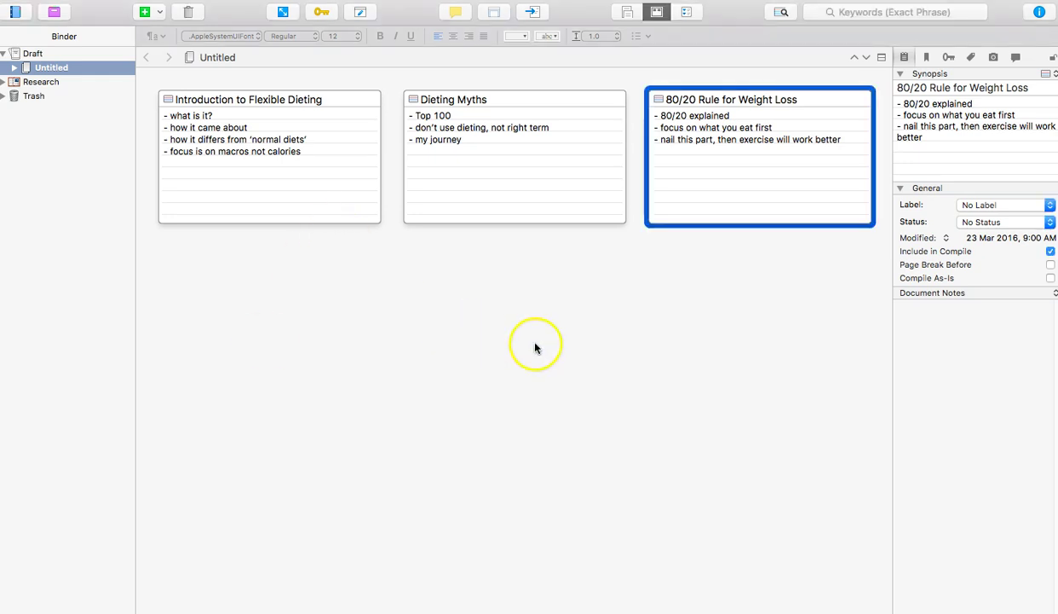
- Add another index card to the corkboard and title it "Eat What You Want"
click(145, 12)
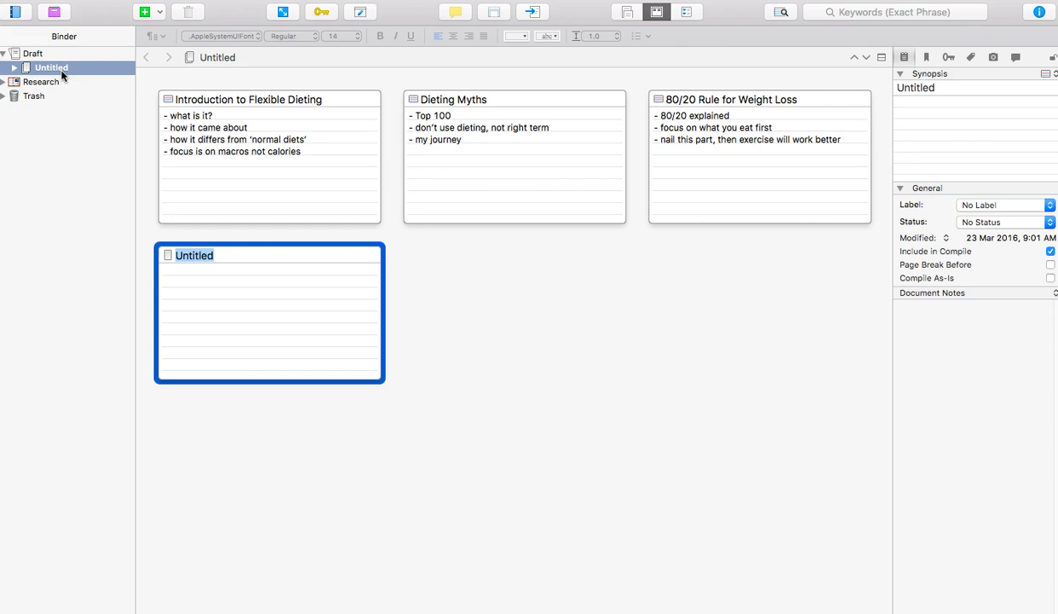
text(Eat What You Want)
key(Return)
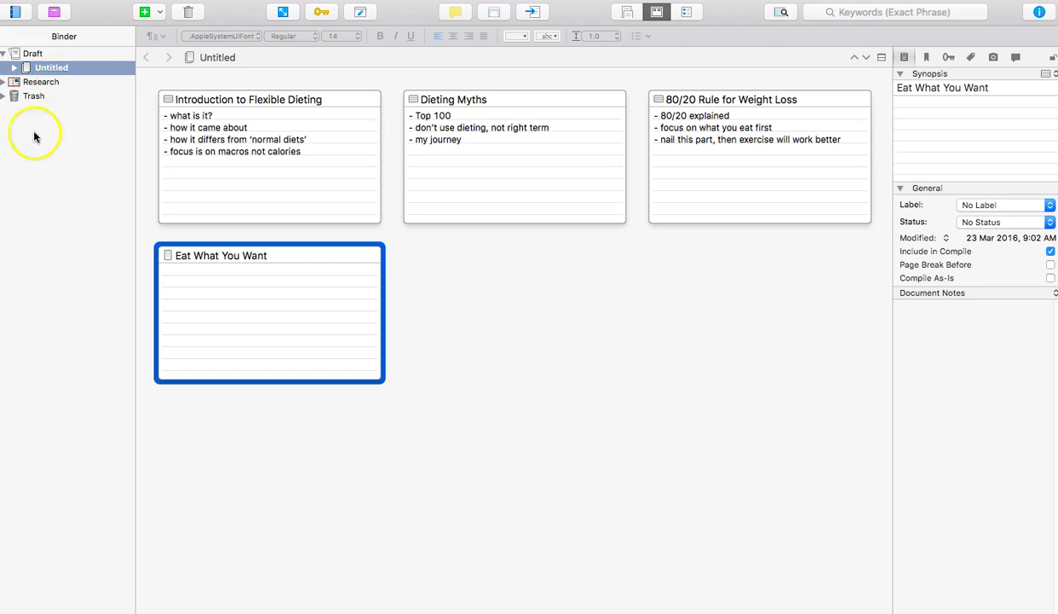
- Fill in the "Eat What You Want" synopsis with two lines: "- the basics" and "- moderation is still key, no ban on foods"
click(183, 274)
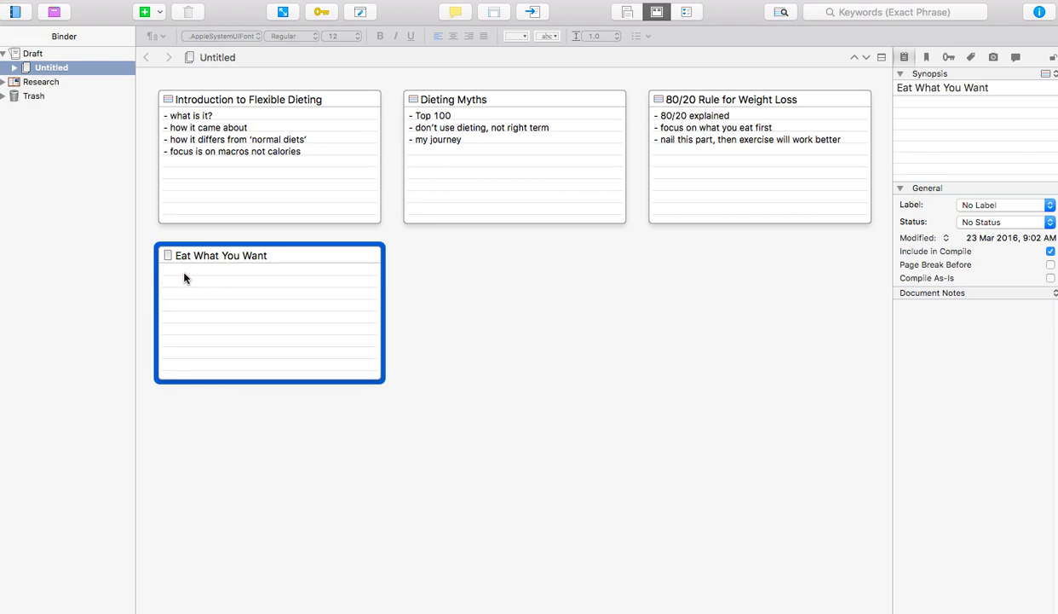
text(- the basics)
click(235, 271)
key(Return)
text(- moderation is still key)
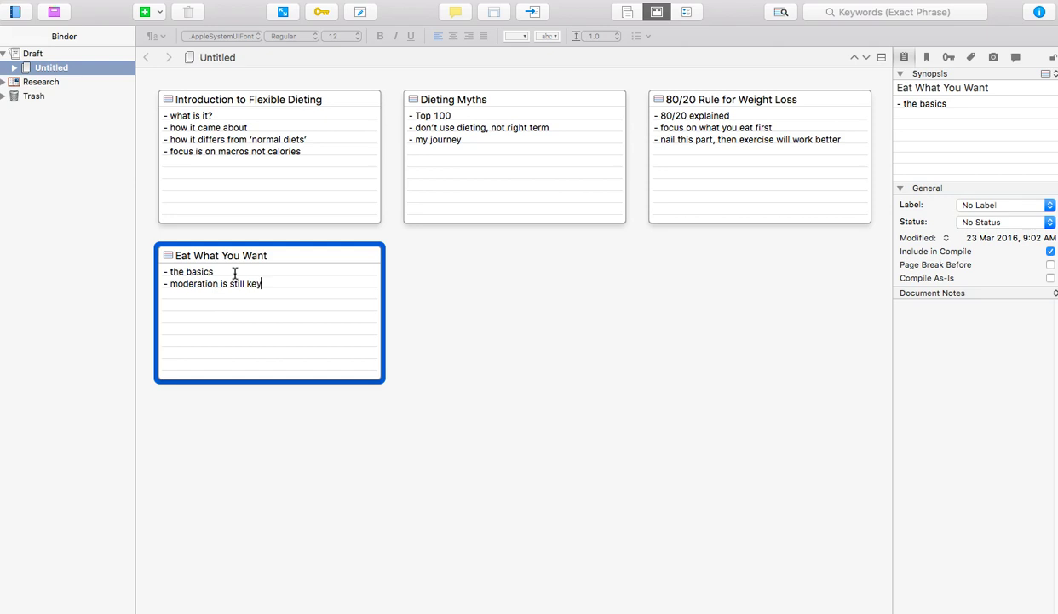
text(, no ban on foods)
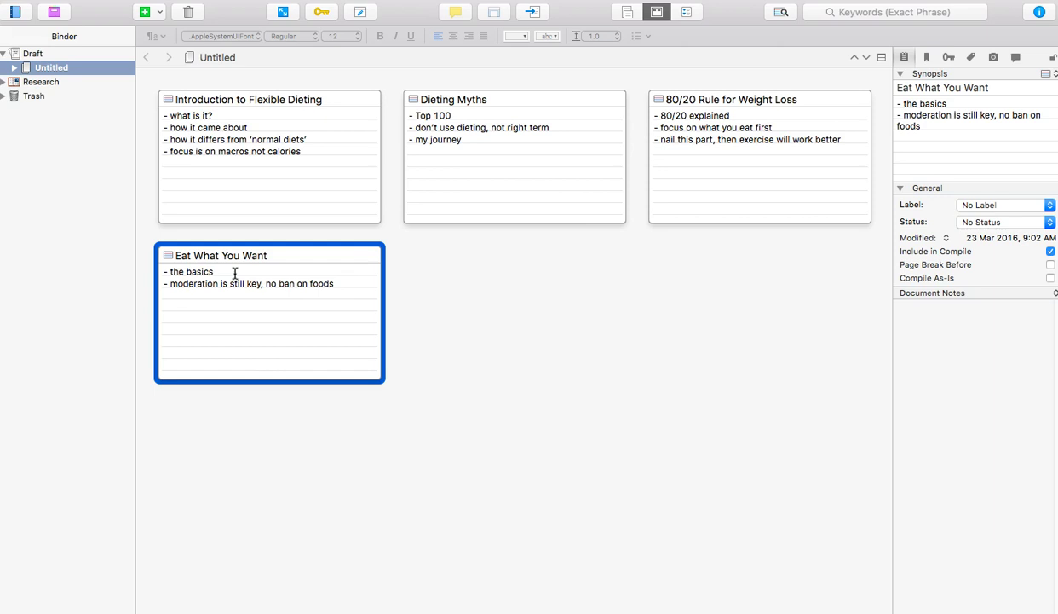
- Examine the Introduction and Dieting Myths cards in the inspector, collapsing and re-expanding the Synopsis and General sections
click(342, 198)
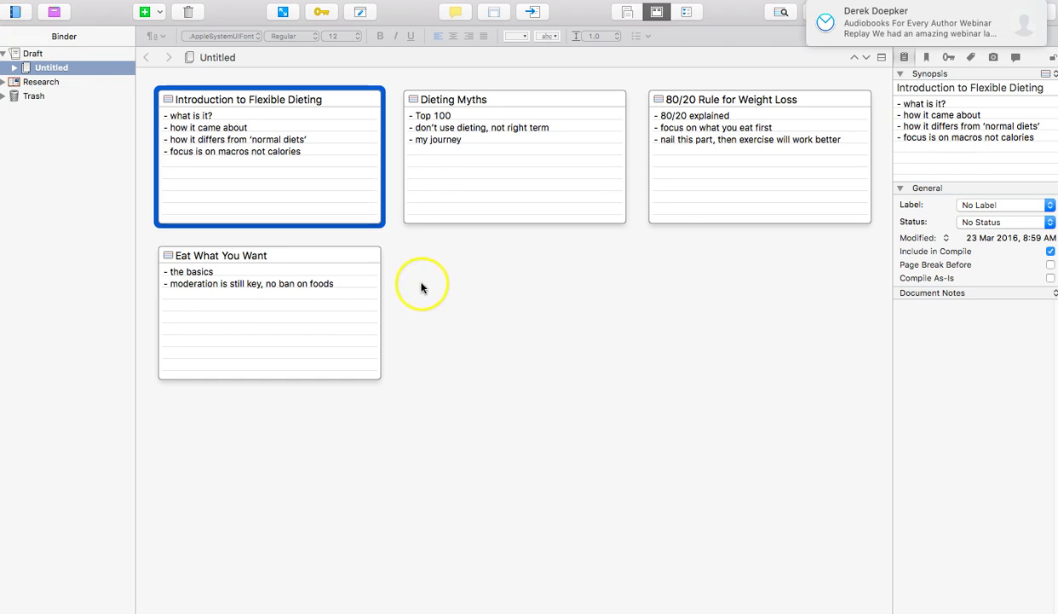
click(445, 176)
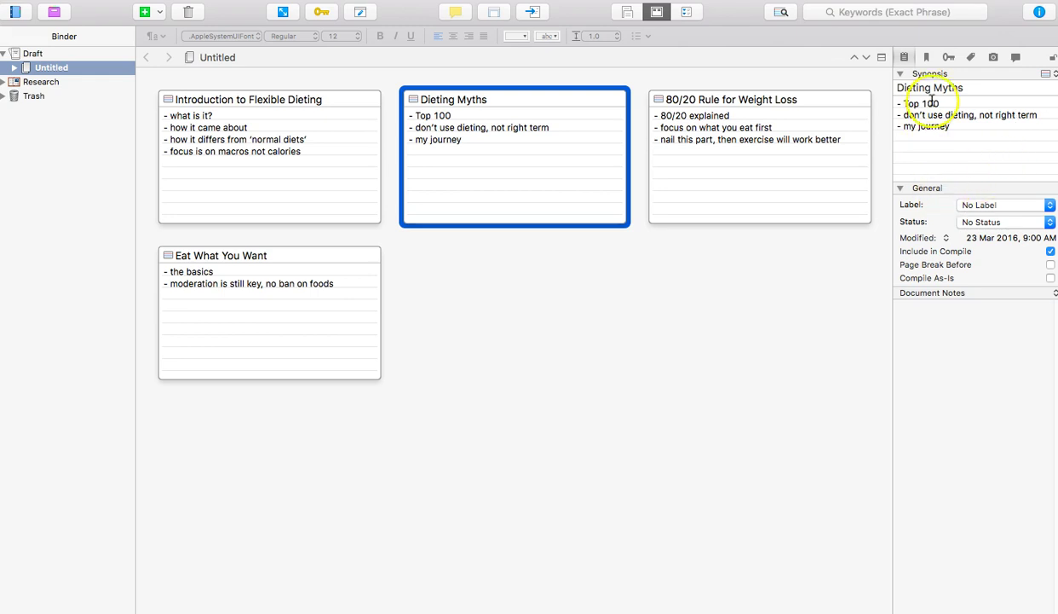
click(901, 75)
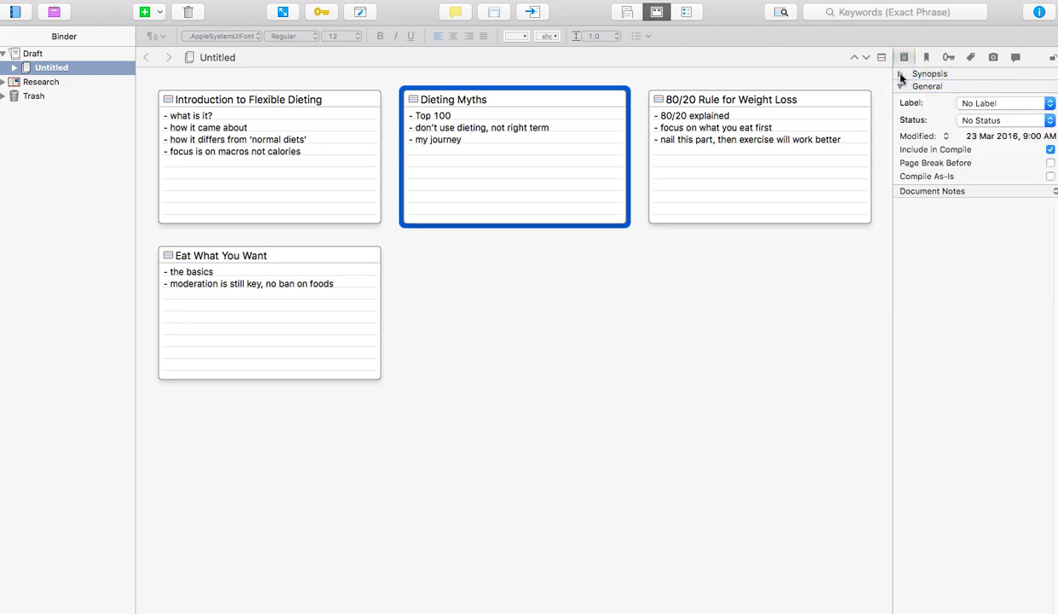
click(902, 87)
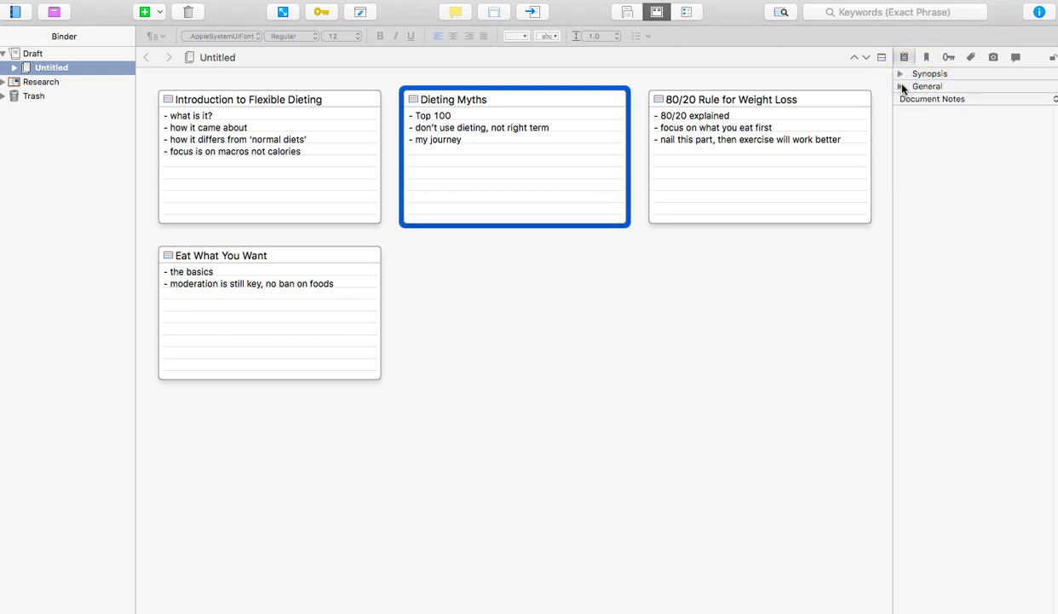
click(902, 87)
click(900, 75)
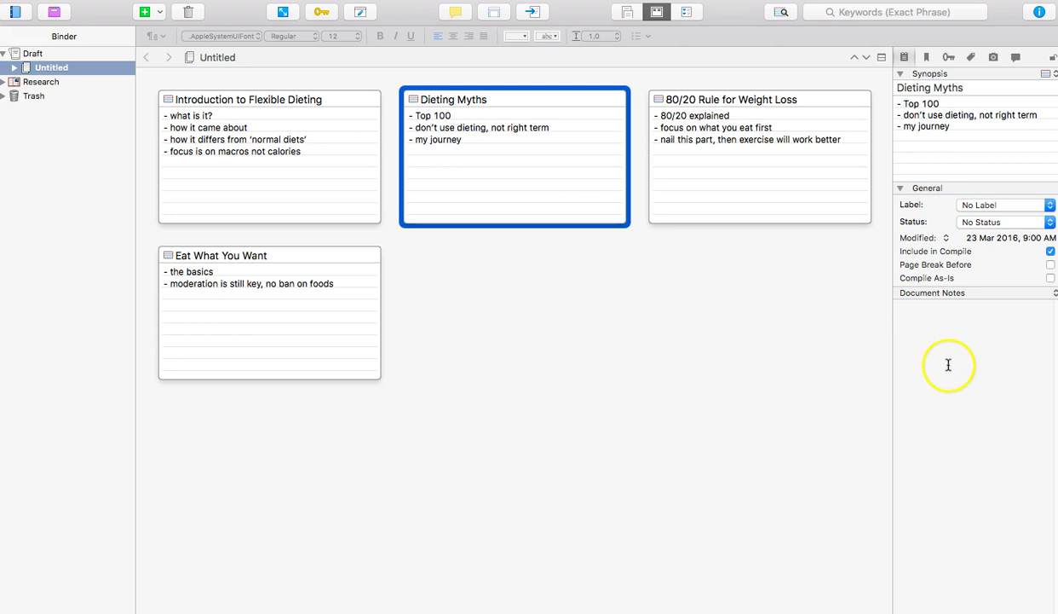
- Look through the Dieting Myths card's references, keywords, custom meta-data, snapshots and comments, then return to its document notes
click(928, 58)
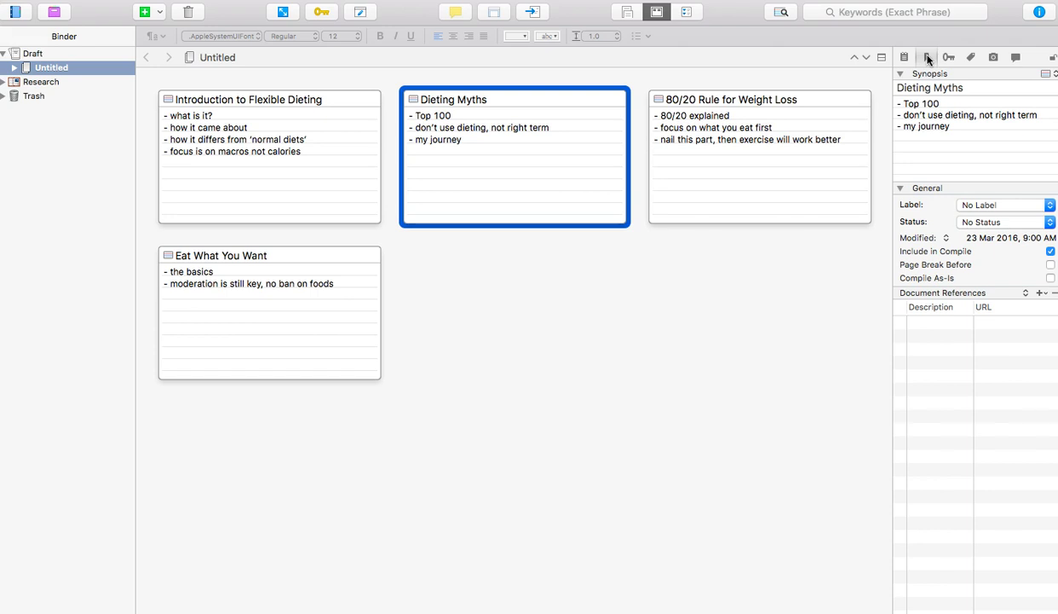
click(949, 57)
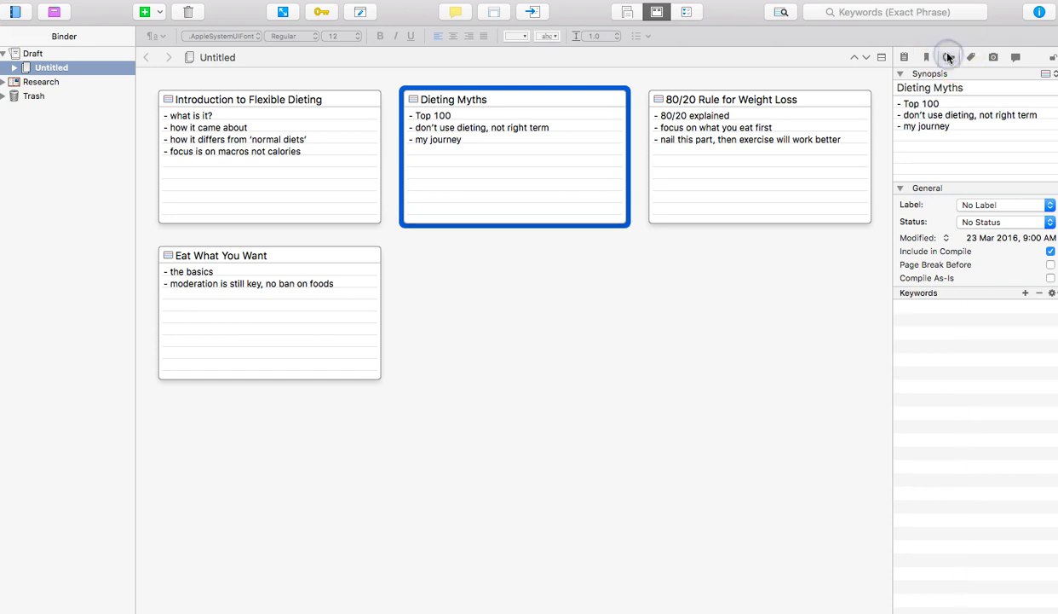
click(948, 57)
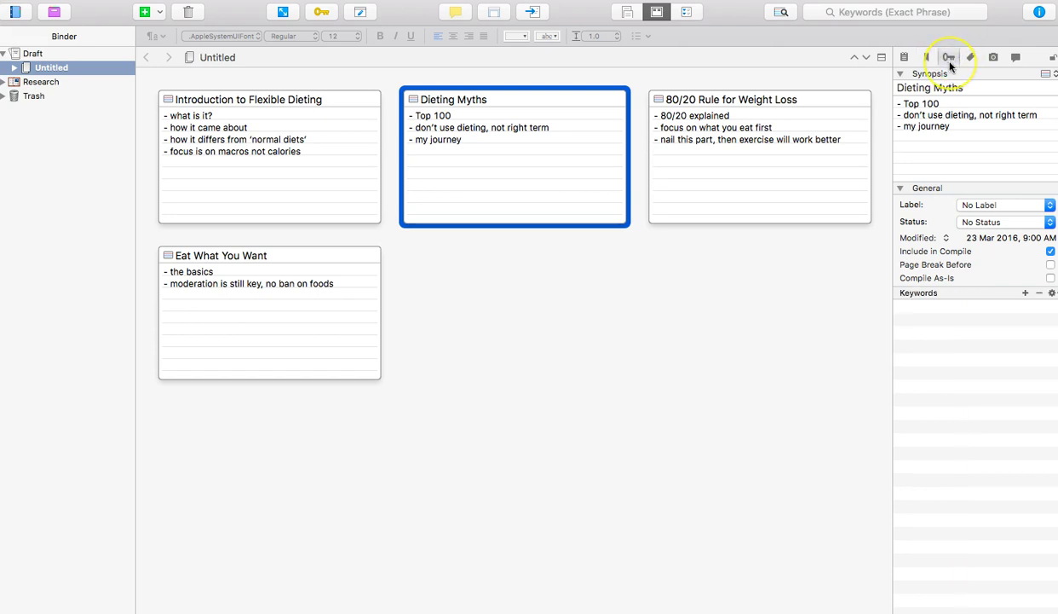
click(973, 57)
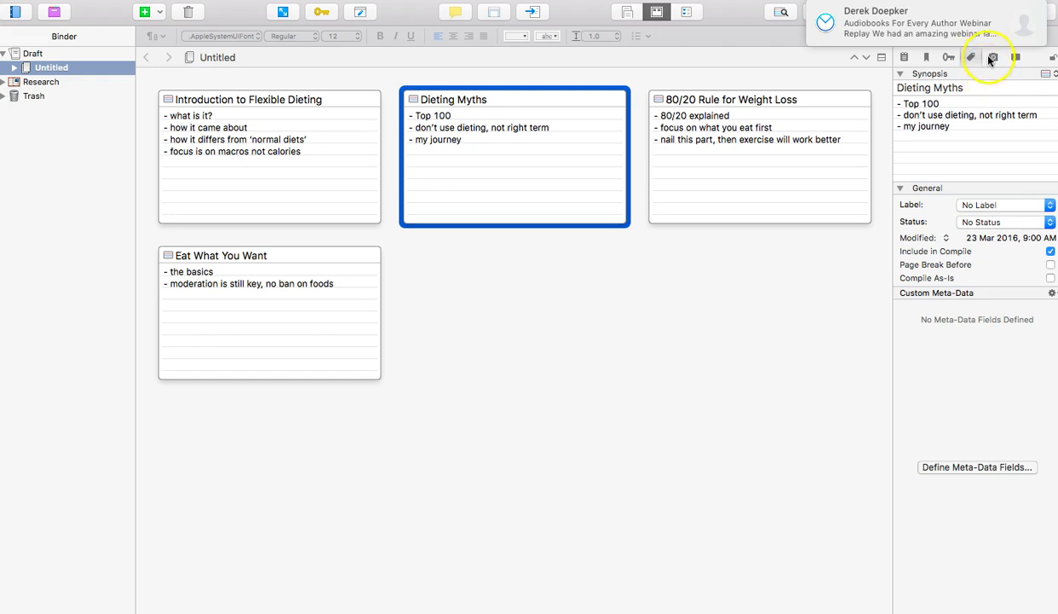
click(993, 57)
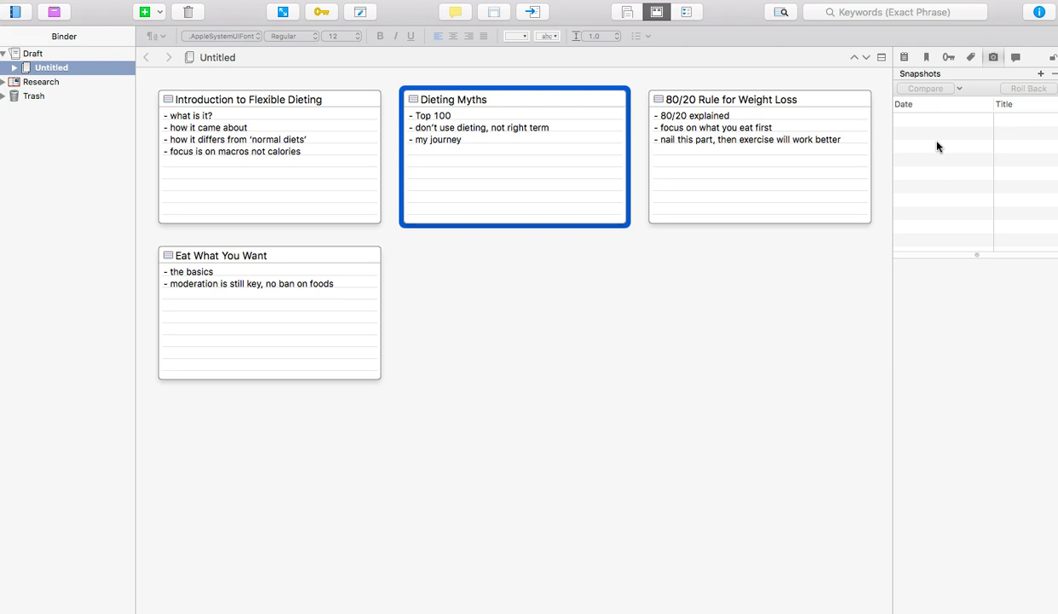
click(1015, 57)
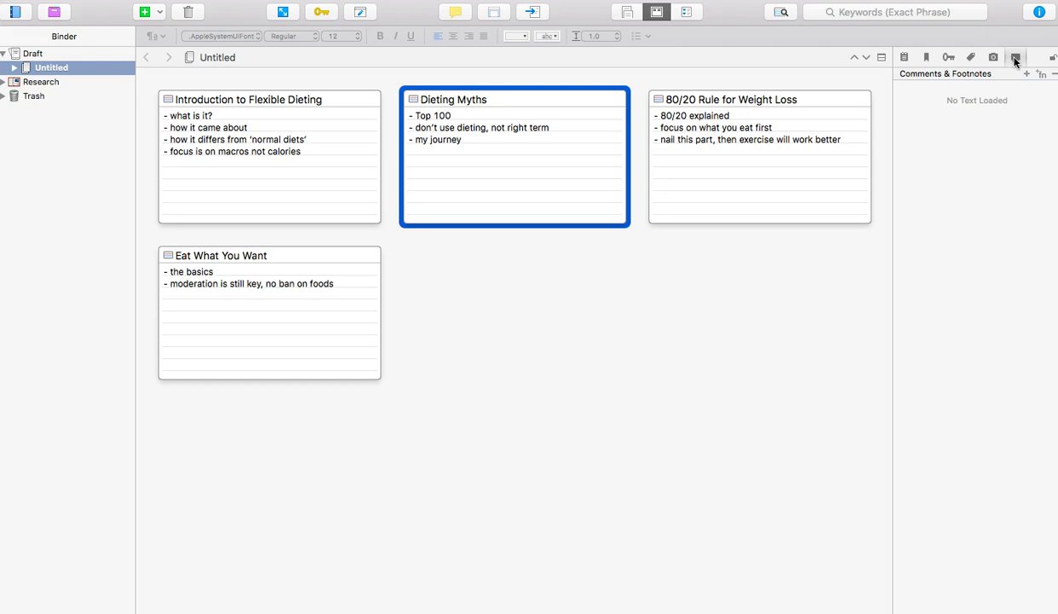
click(904, 57)
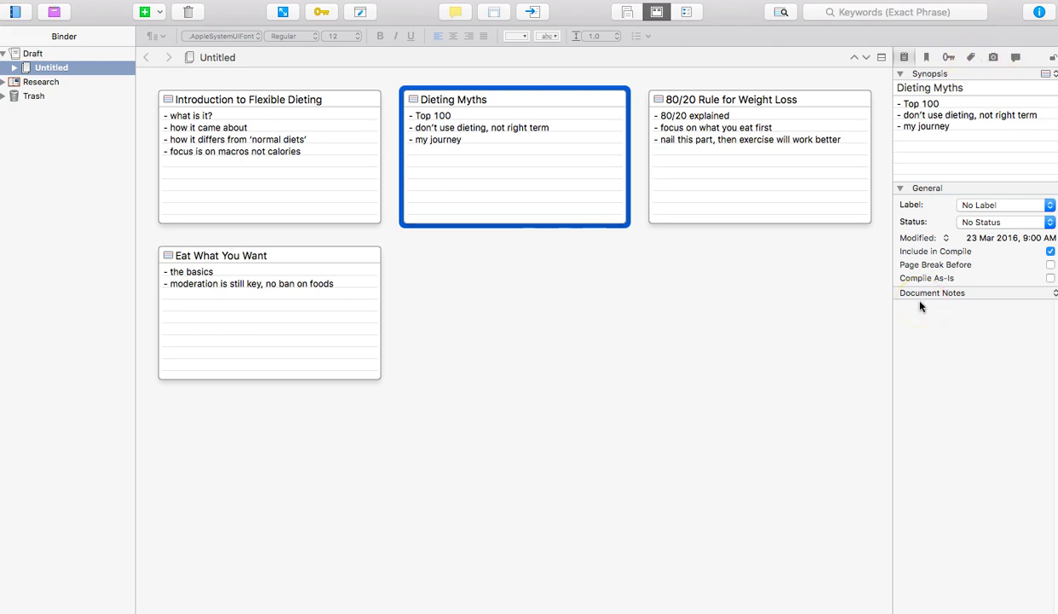
- Open the project's label list for editing from the Introduction to Flexible Dieting card and add a label named "To-Do"
click(322, 175)
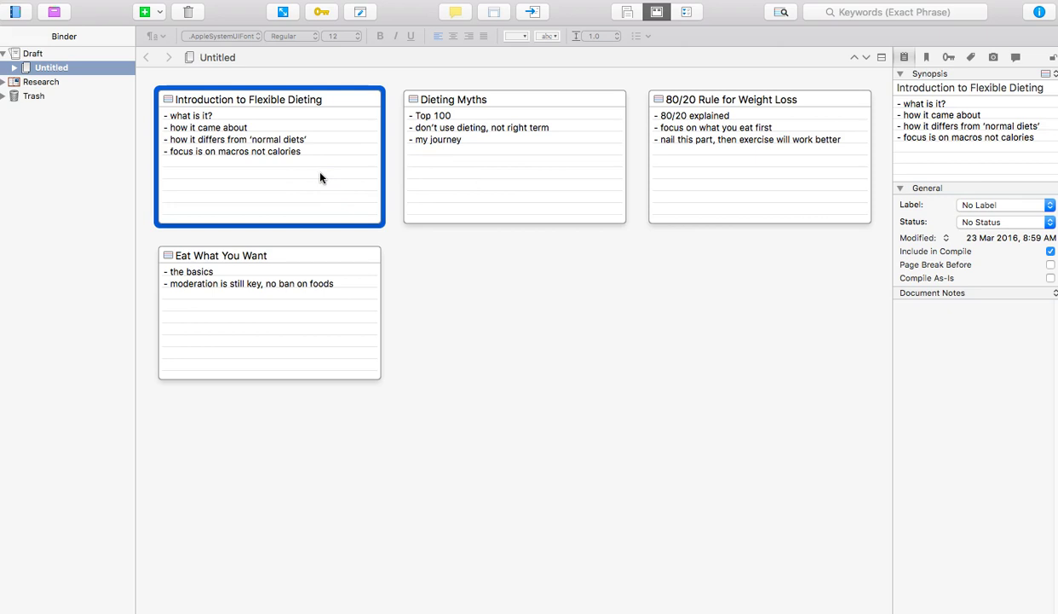
click(486, 399)
click(977, 206)
click(978, 256)
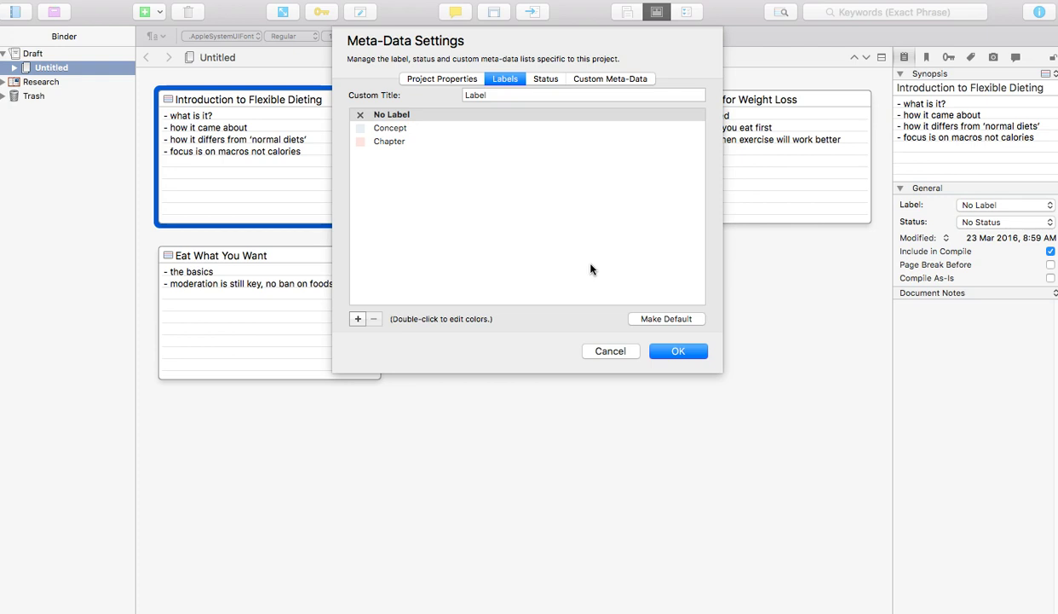
click(358, 320)
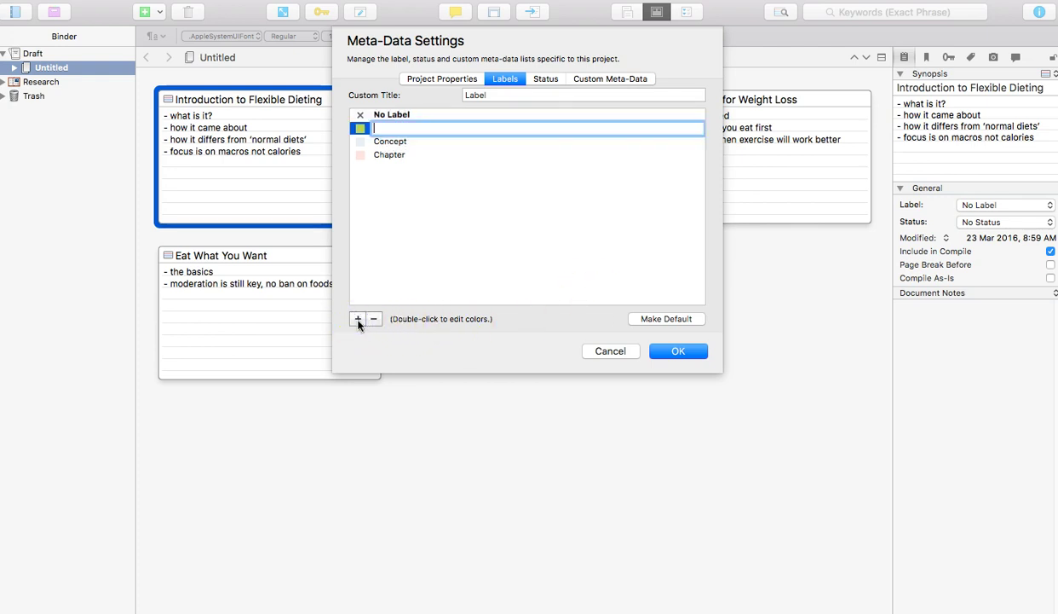
text(To-Do)
click(441, 284)
- Add two more project labels named "In-Progress" and "First Draft"
click(358, 318)
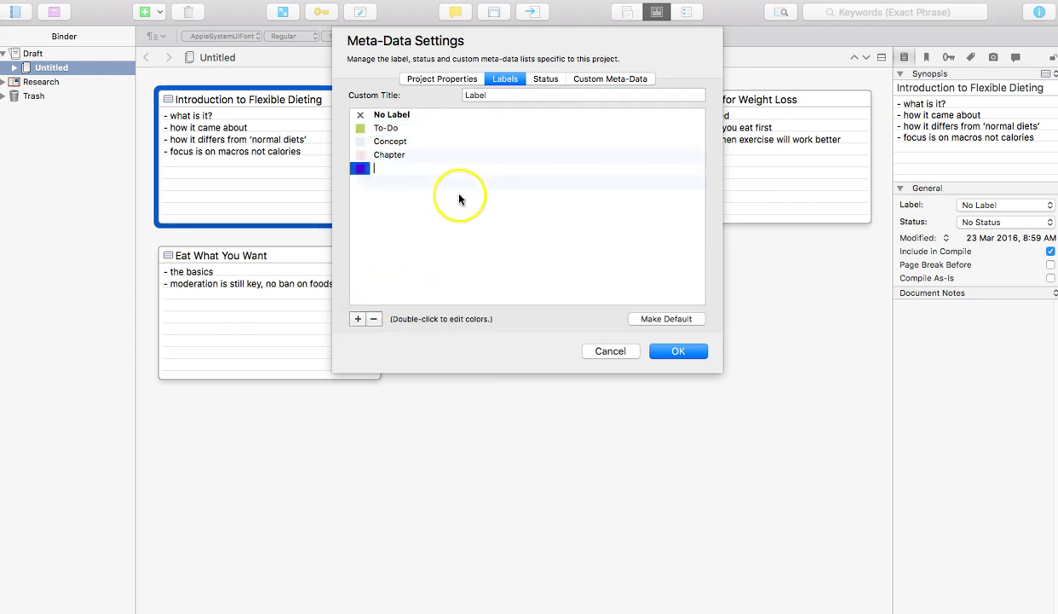
text(In-Progrress)
key(Return)
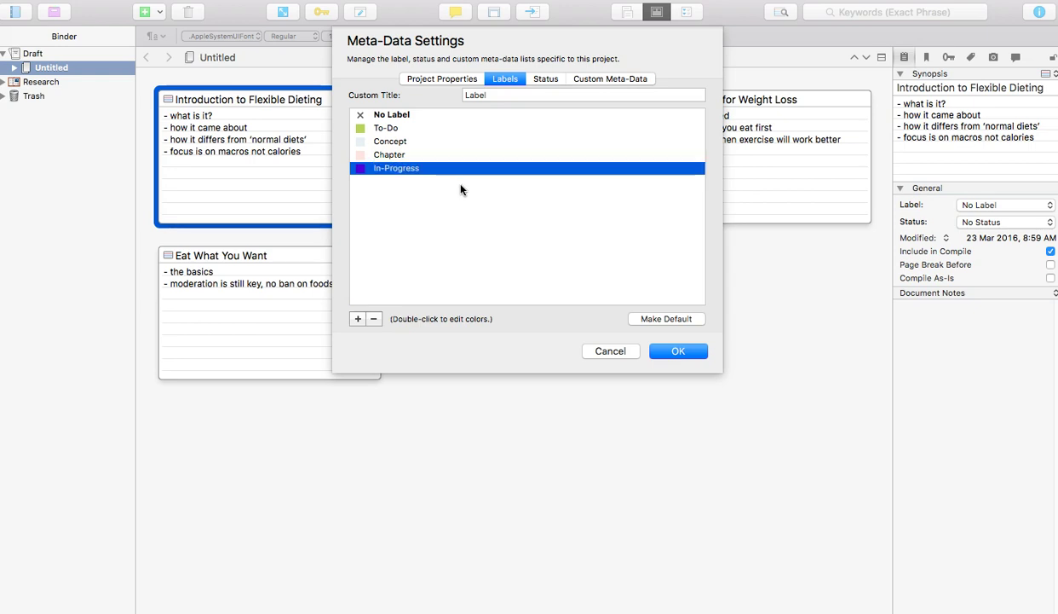
click(358, 319)
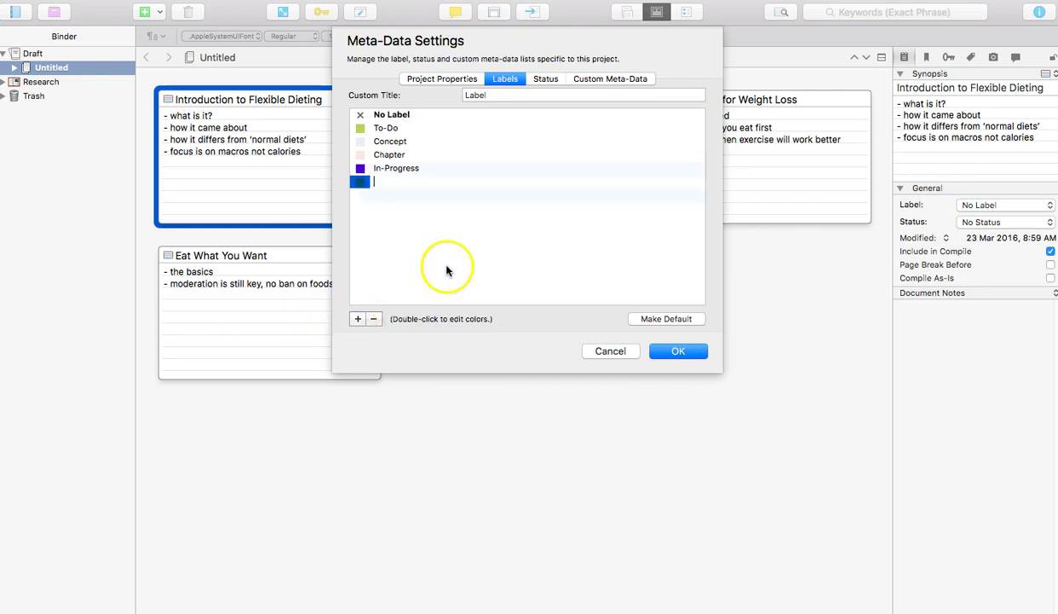
text(First)
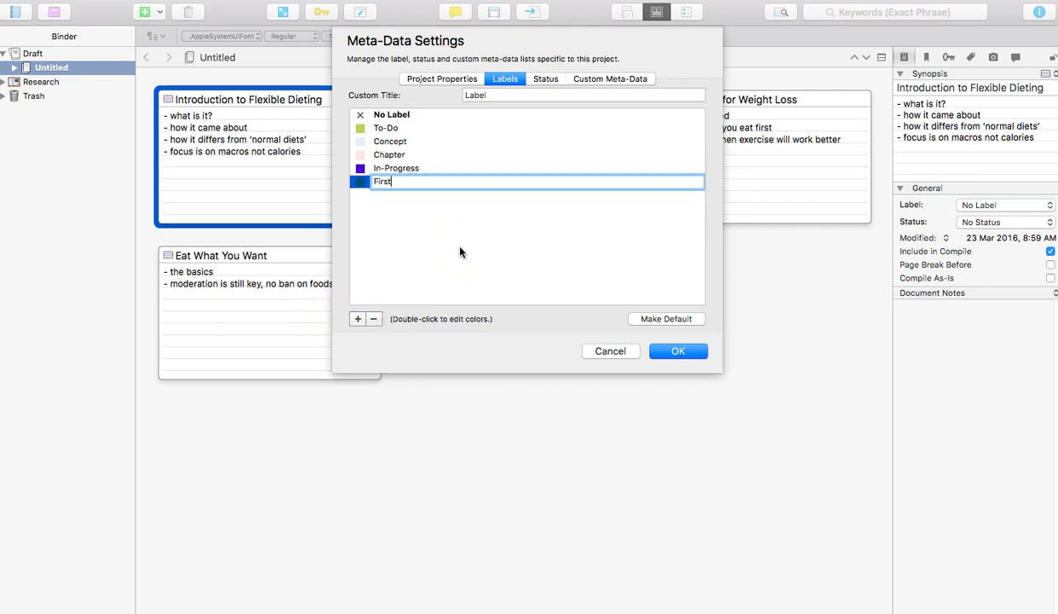
text( Draft)
key(Return)
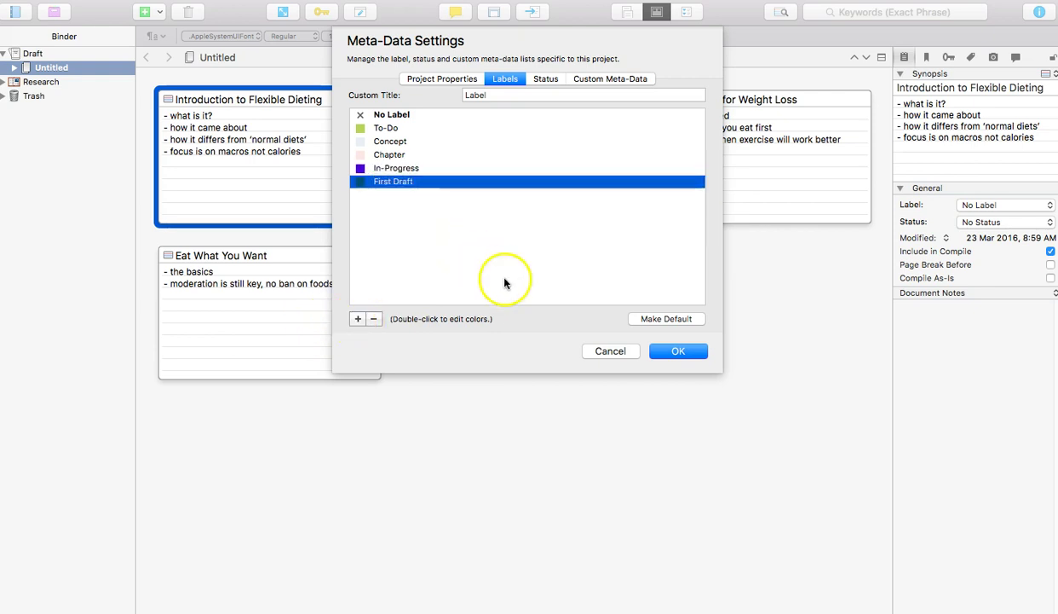
- Change the To-Do label's color to red
click(370, 132)
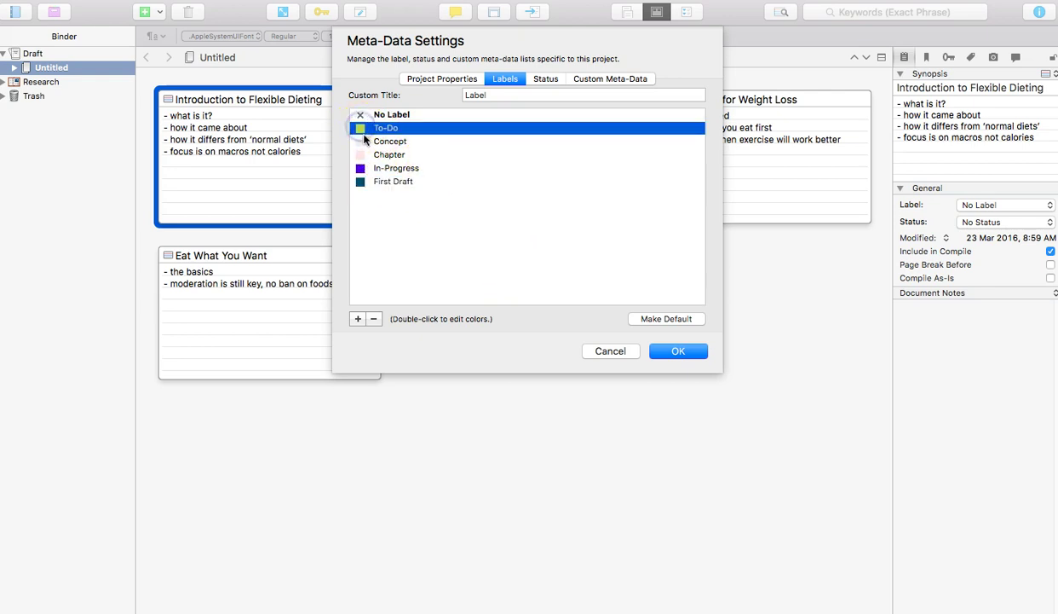
double_click(361, 130)
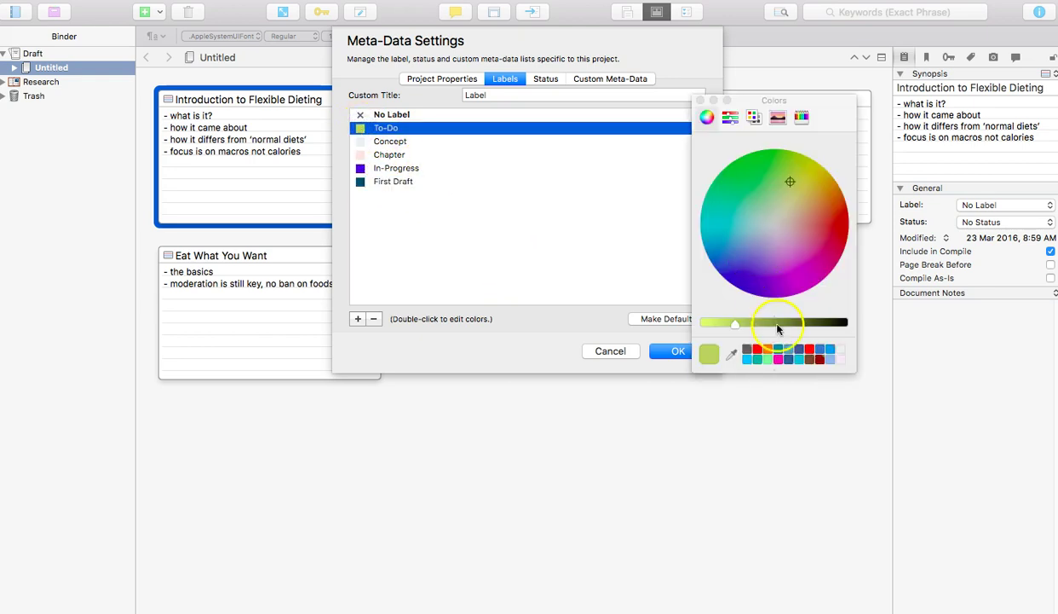
click(757, 352)
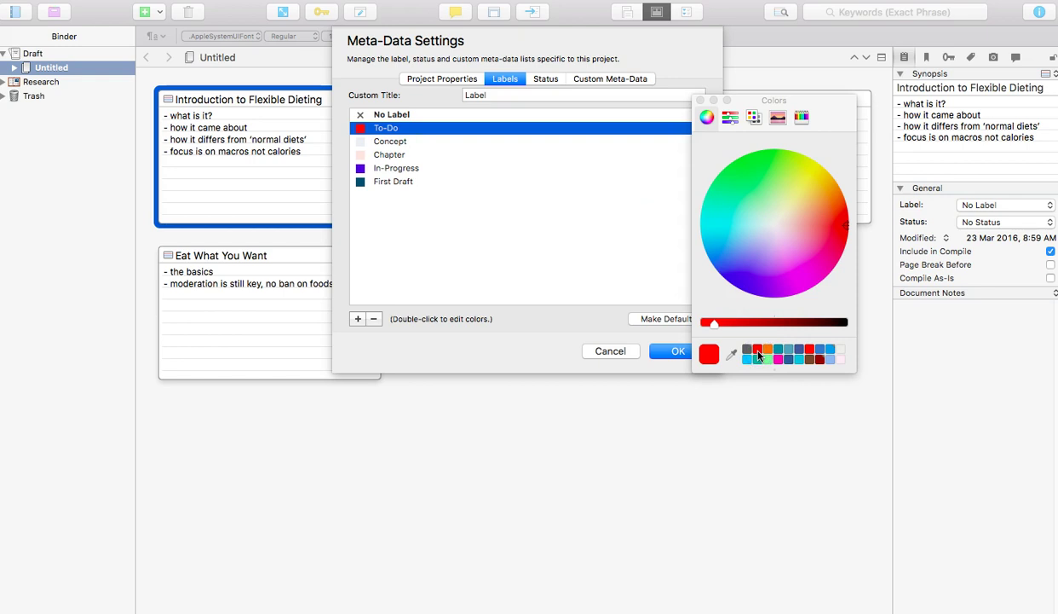
- Change the In-Progress label's color to yellow at full brightness
click(412, 170)
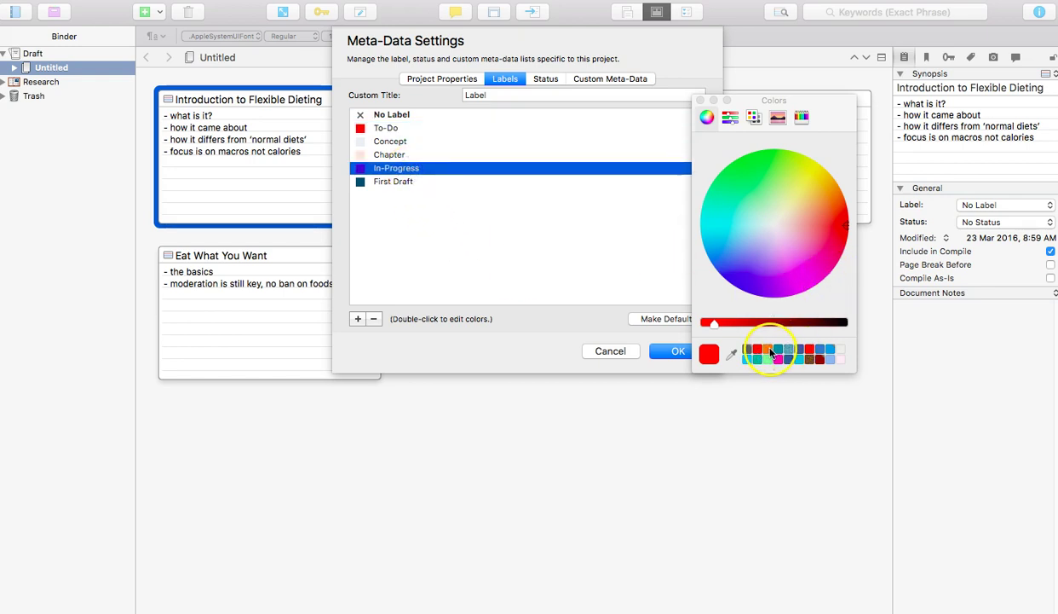
click(804, 174)
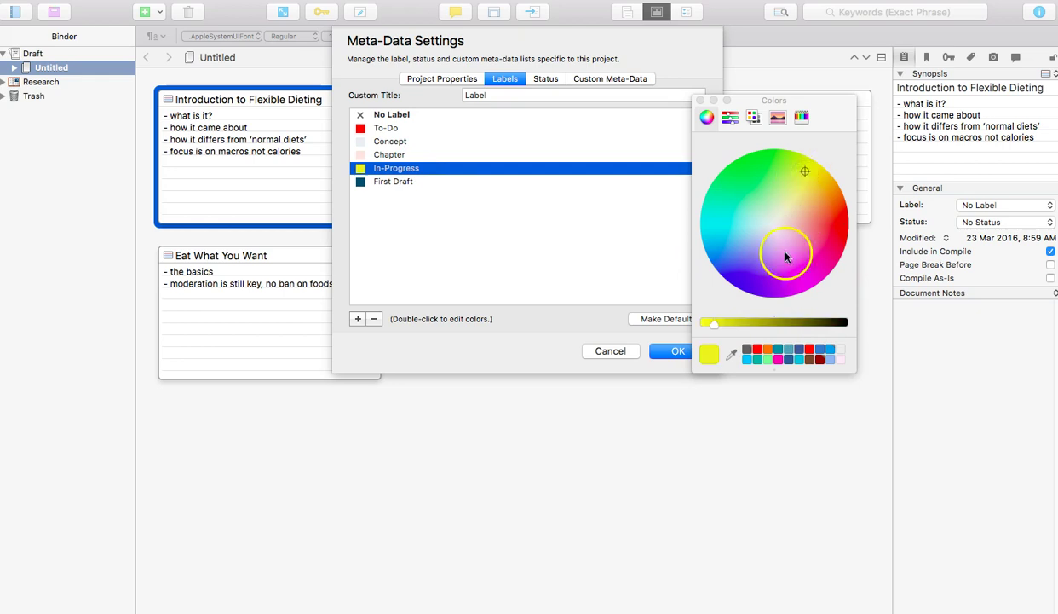
drag(716, 323, 704, 324)
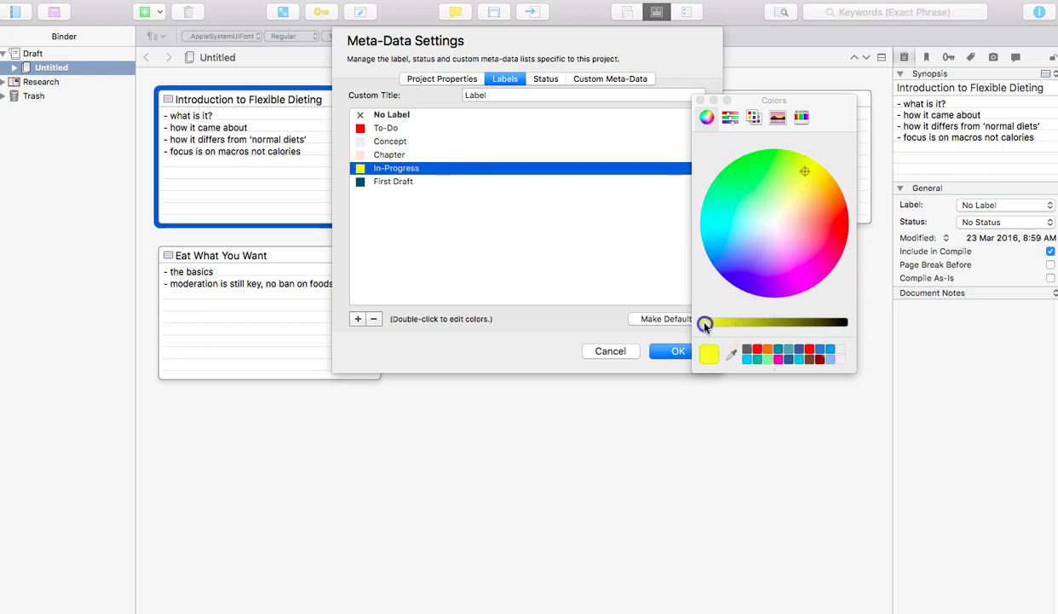
- Change the First Draft label's color to light blue
click(372, 182)
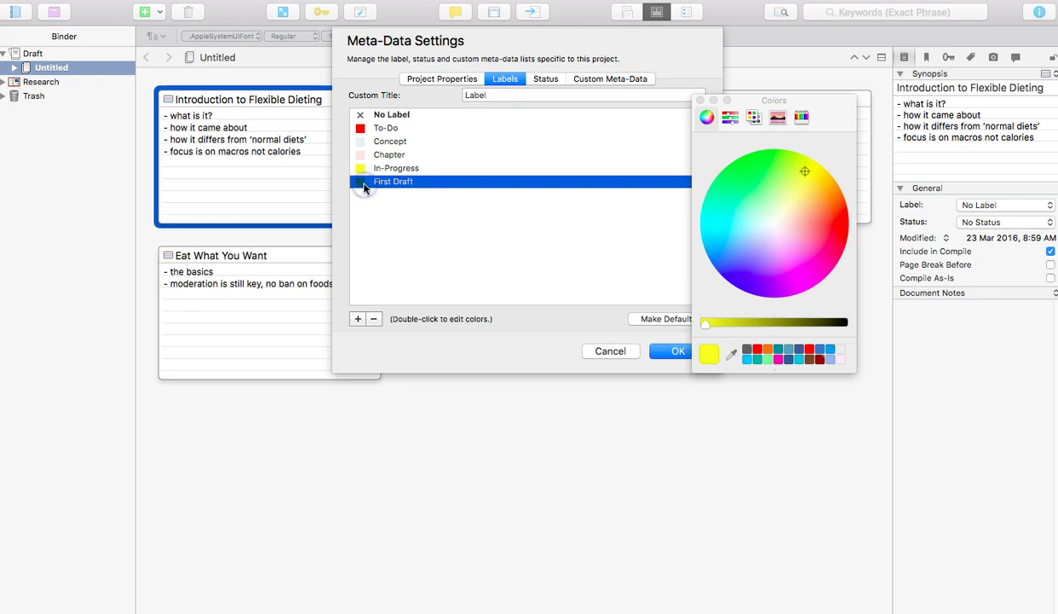
drag(743, 287, 730, 241)
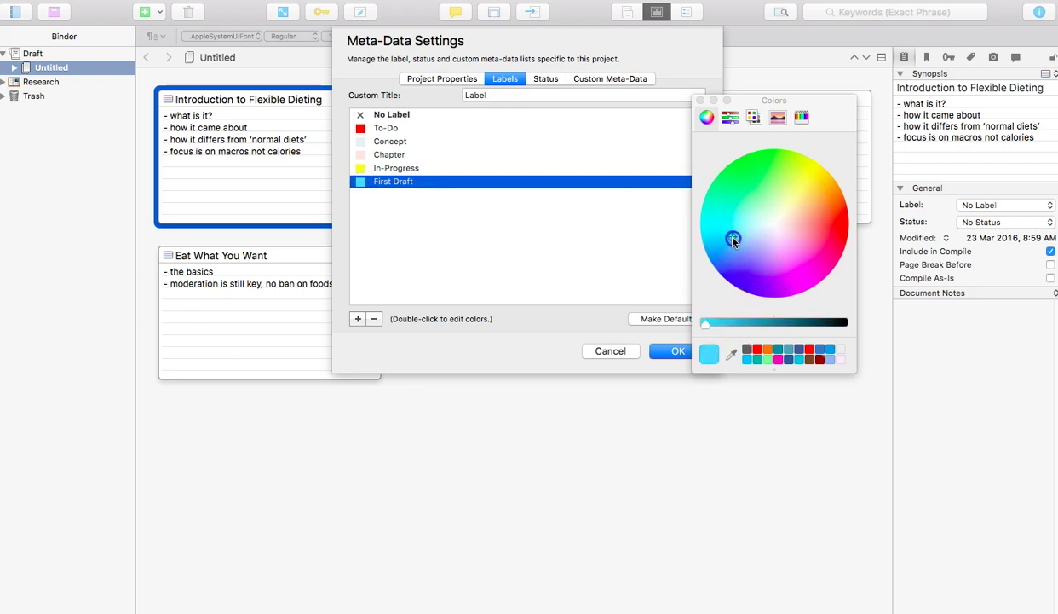
click(567, 266)
- Add another project label named "Completed"
click(358, 318)
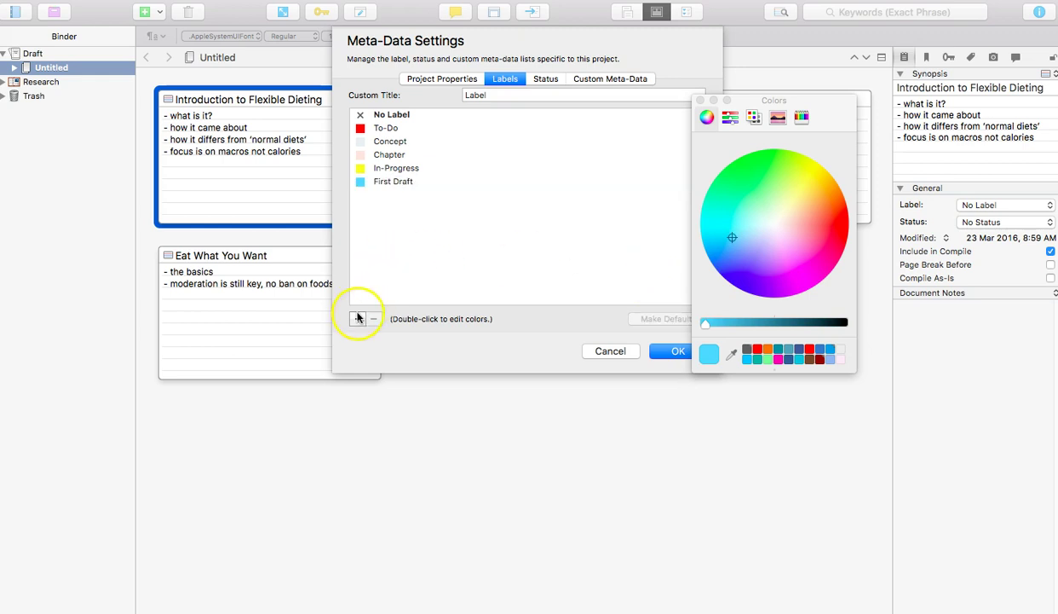
text(Completed)
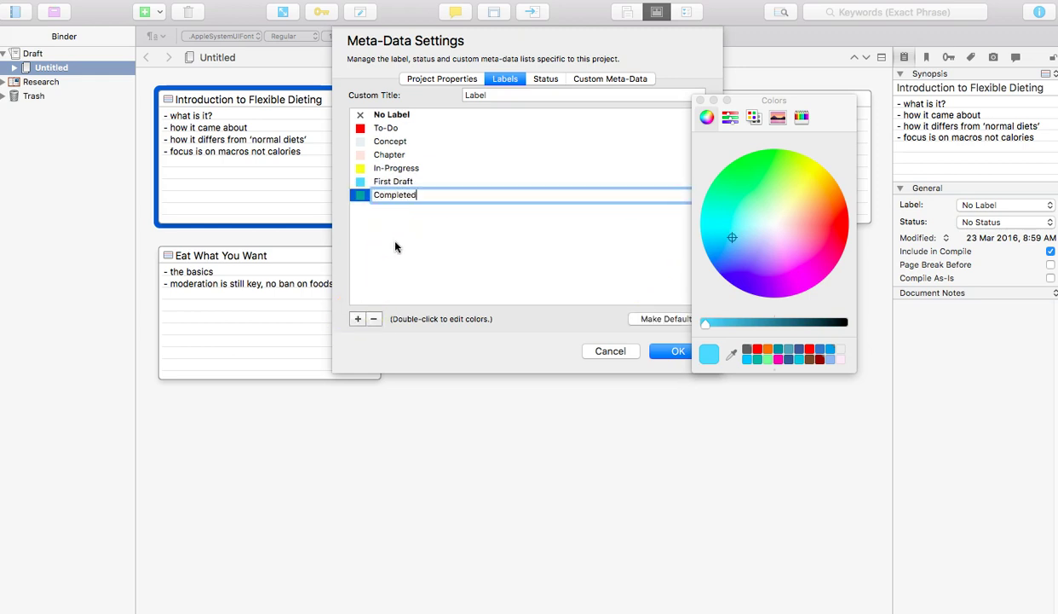
key(Return)
click(421, 261)
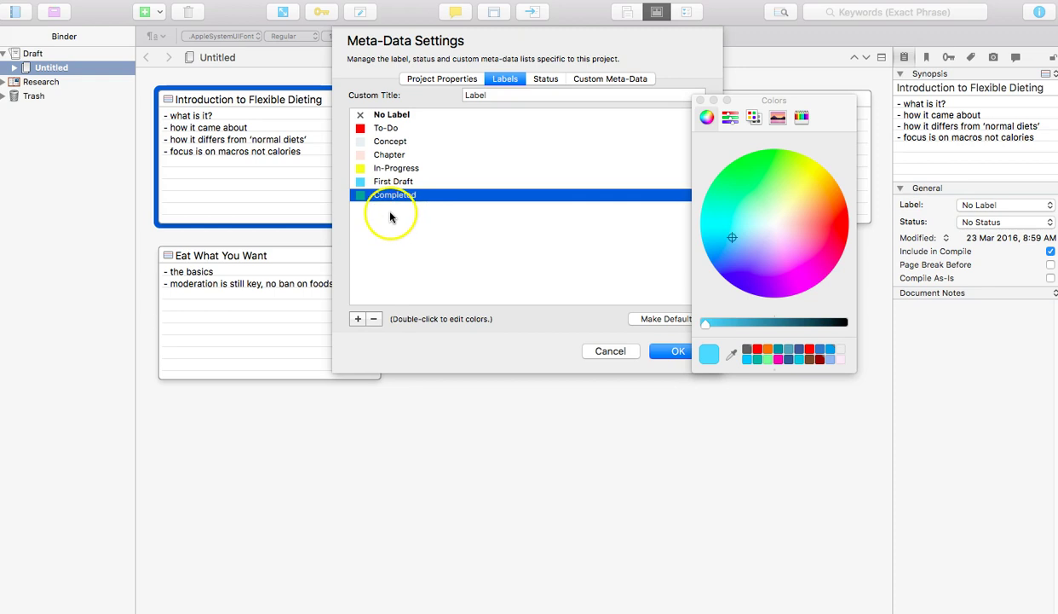
- Change the Completed label's color to bright green, save the label list and dismiss the color picker
double_click(360, 197)
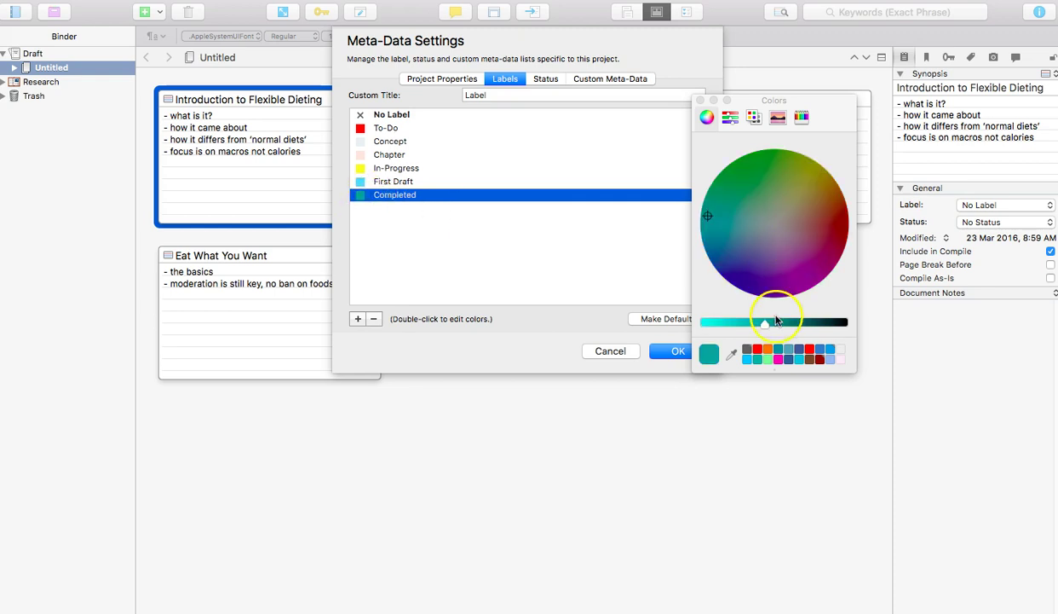
click(758, 163)
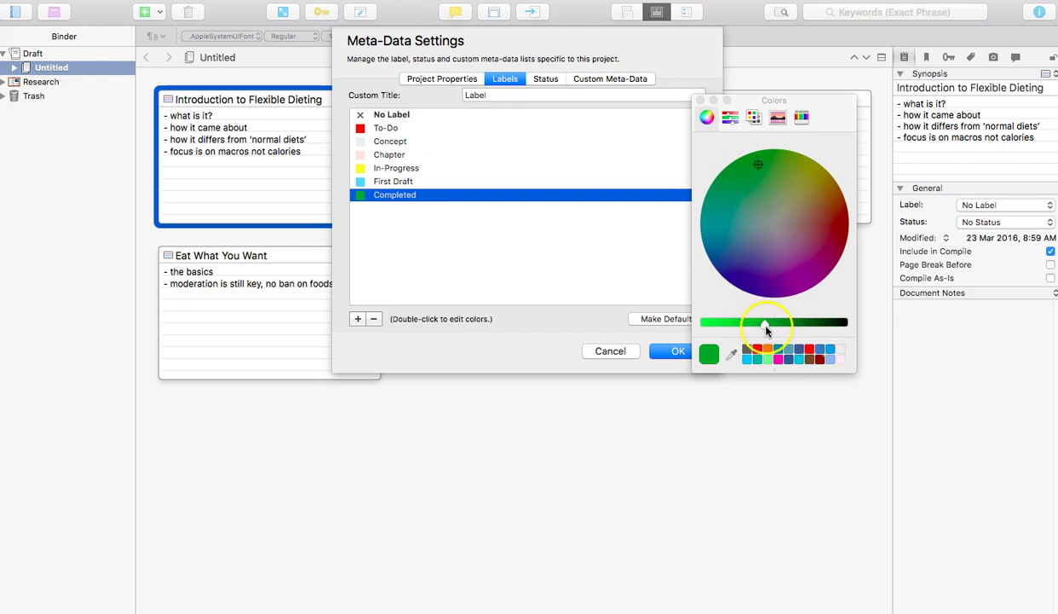
drag(763, 322, 724, 323)
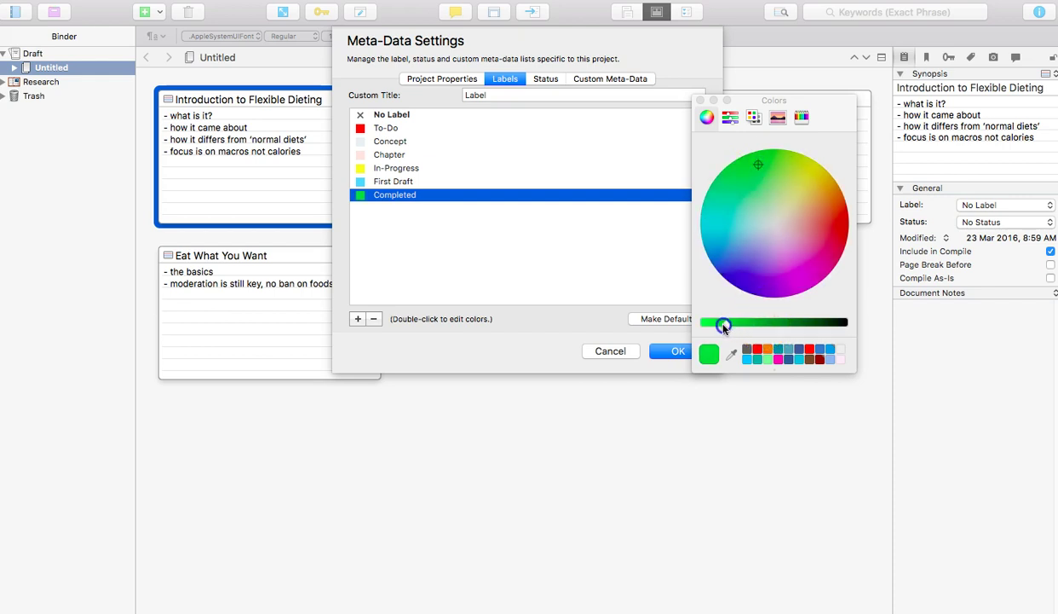
click(602, 247)
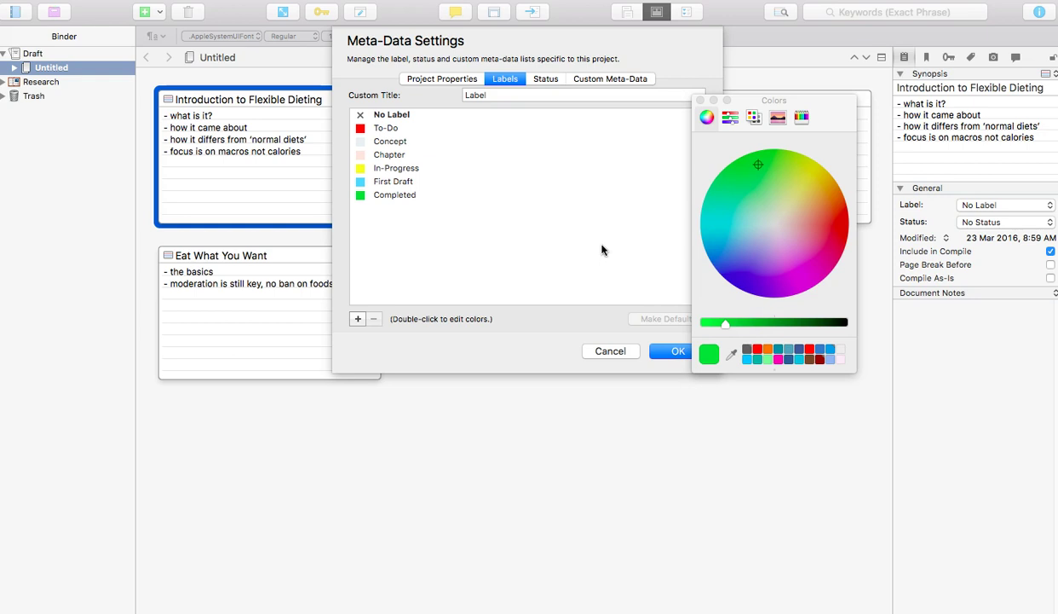
click(663, 353)
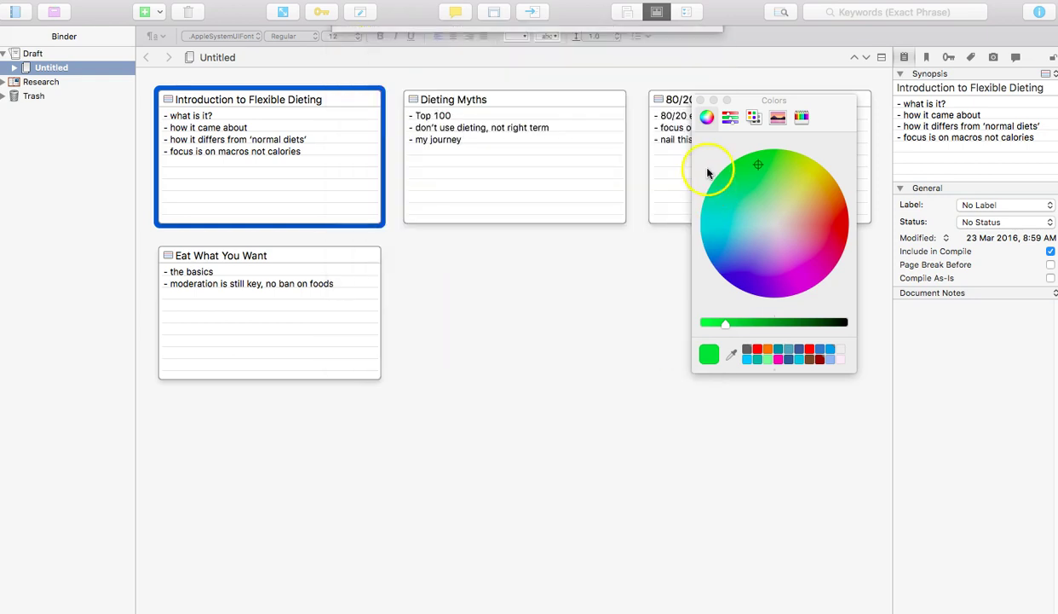
click(701, 101)
- Assign the To-Do label and the To Do status to the Introduction to Flexible Dieting card
click(1005, 204)
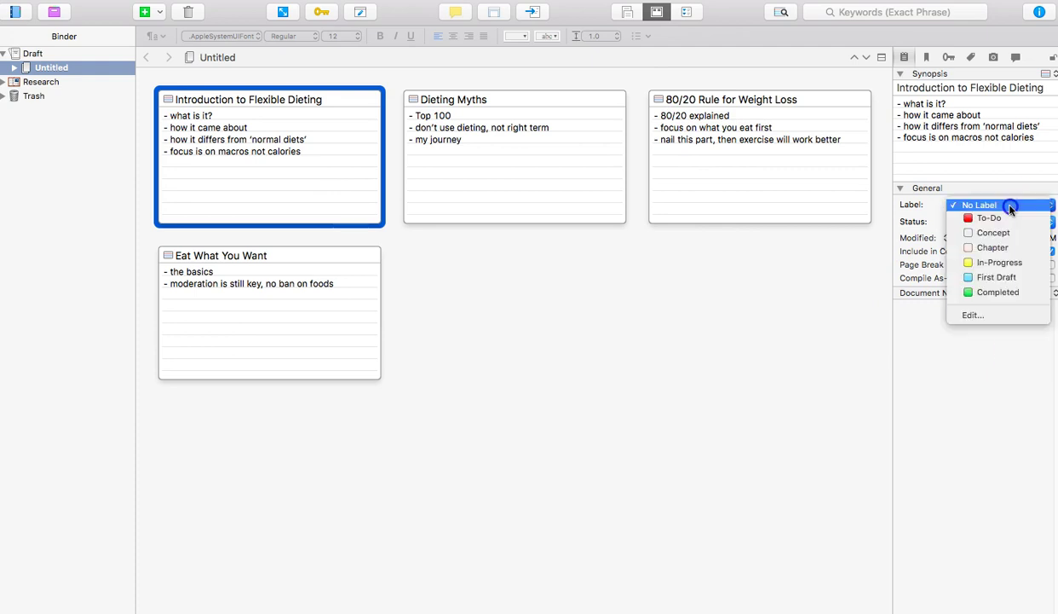
click(1009, 221)
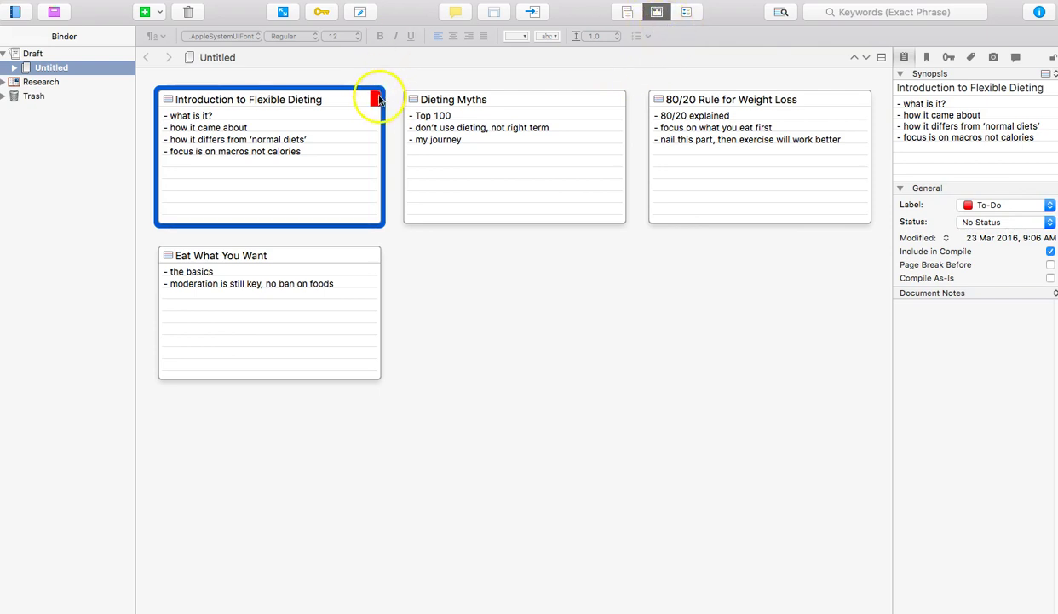
click(1028, 223)
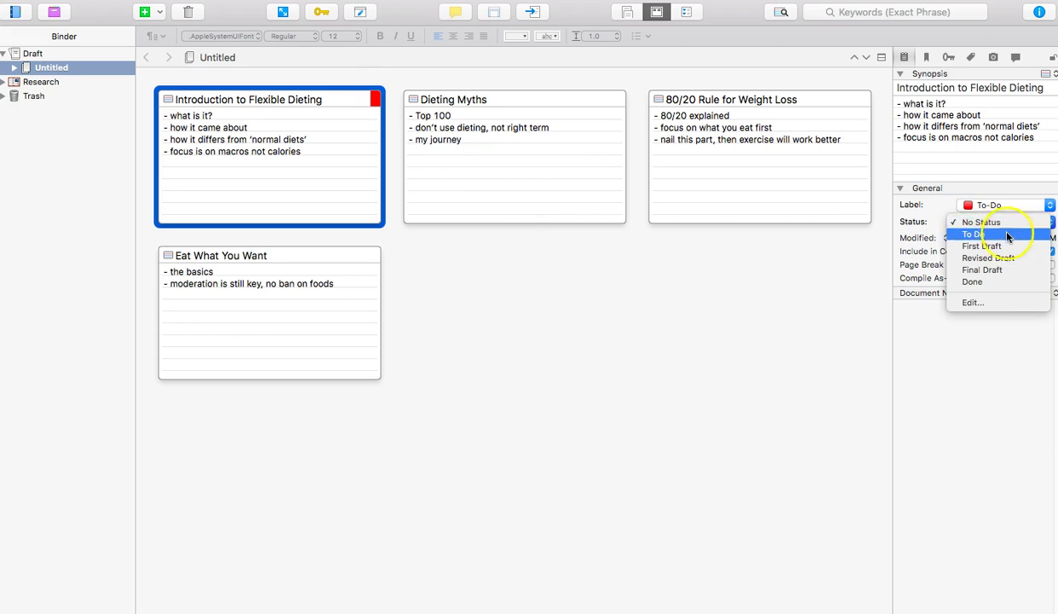
click(1008, 234)
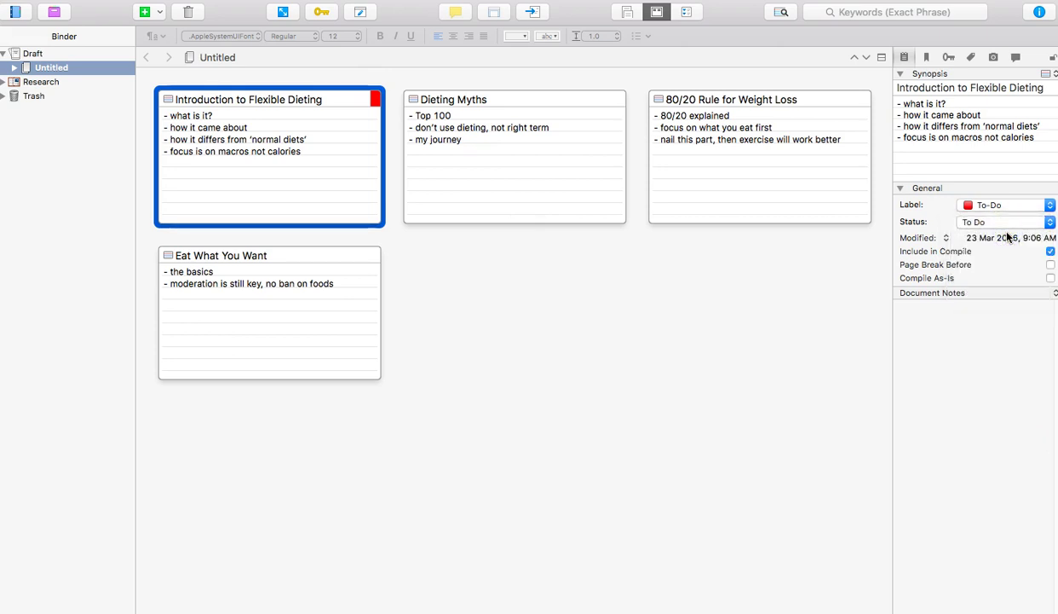
- Assign the To-Do label and the To Do status to the Dieting Myths card
click(481, 168)
click(1017, 204)
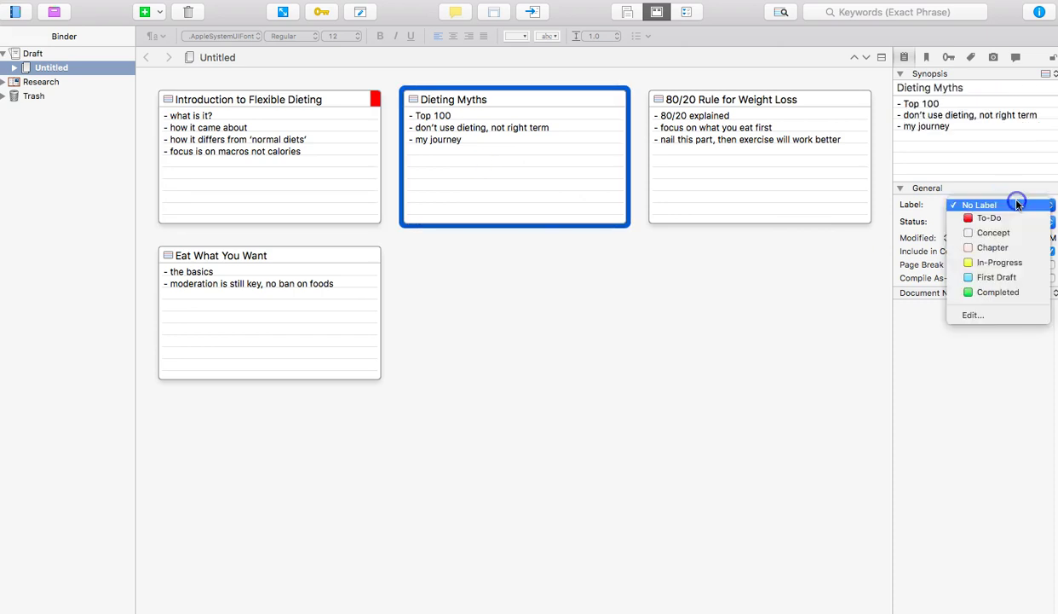
click(988, 218)
click(985, 222)
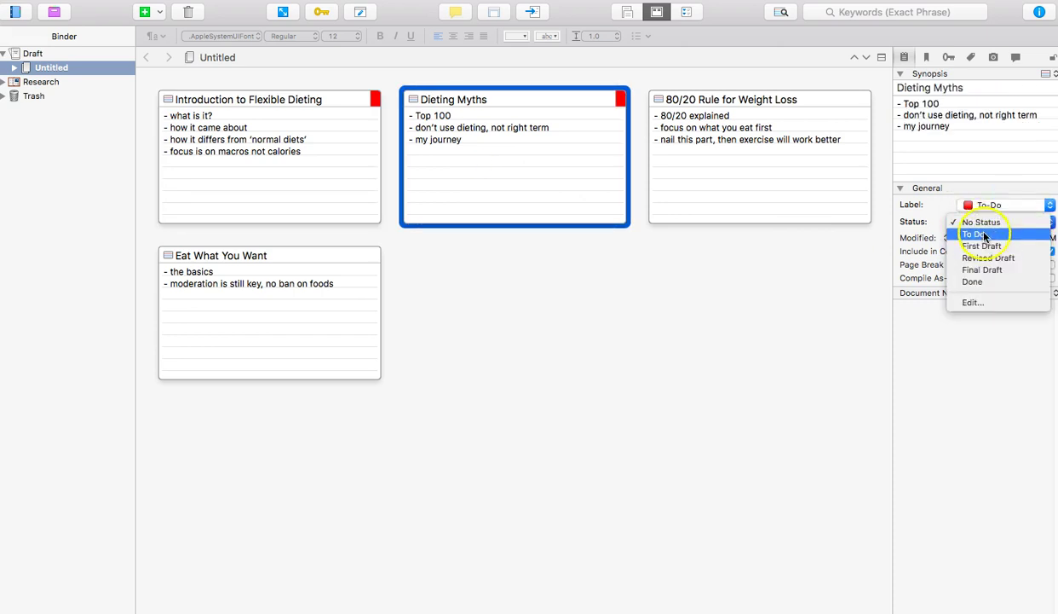
click(984, 234)
- Assign the To-Do label and the To Do status to the 80/20 Rule for Weight Loss card
click(786, 218)
click(979, 206)
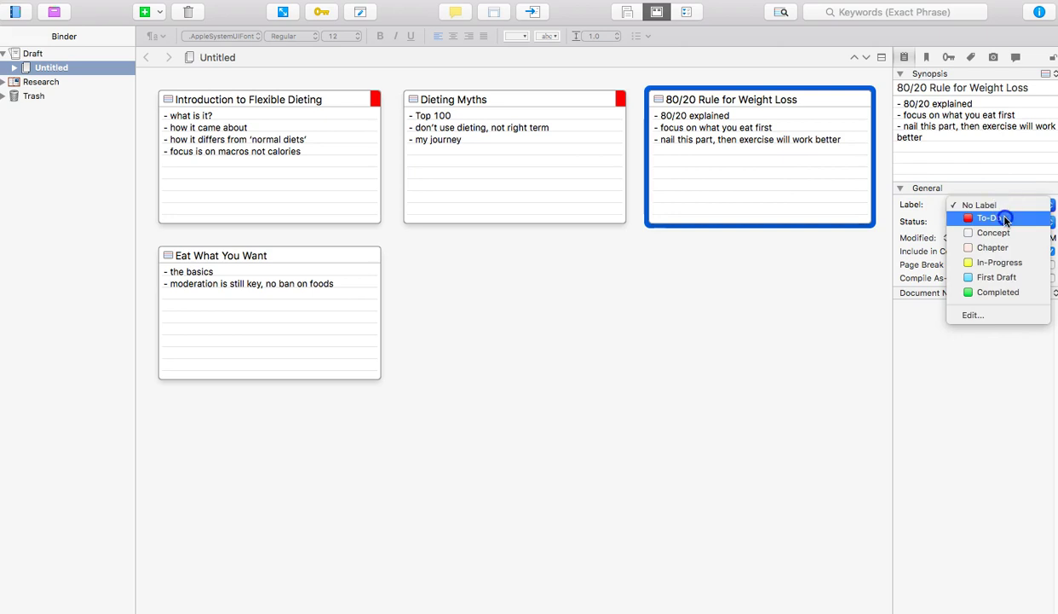
click(1005, 219)
click(1001, 222)
click(1002, 234)
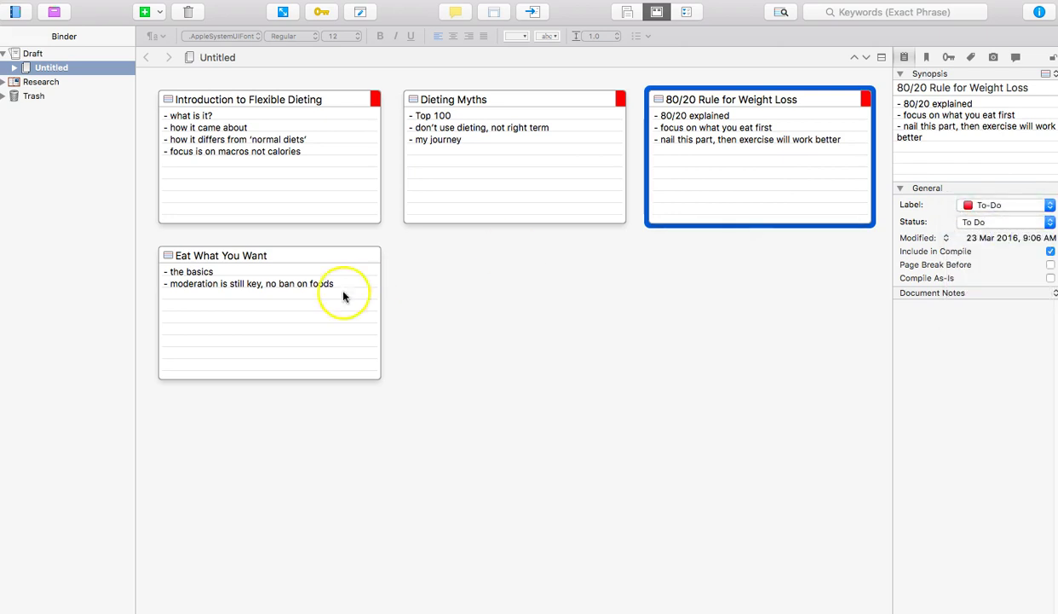
- Assign the To-Do label and the To Do status to the Eat What You Want card
click(343, 295)
click(1011, 206)
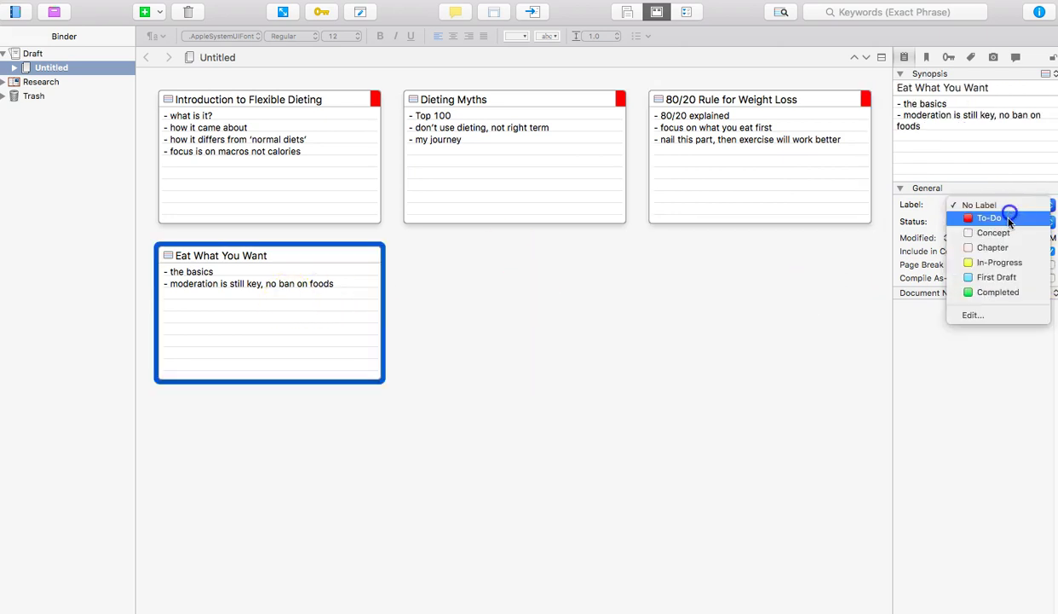
click(1010, 219)
click(1005, 222)
click(989, 333)
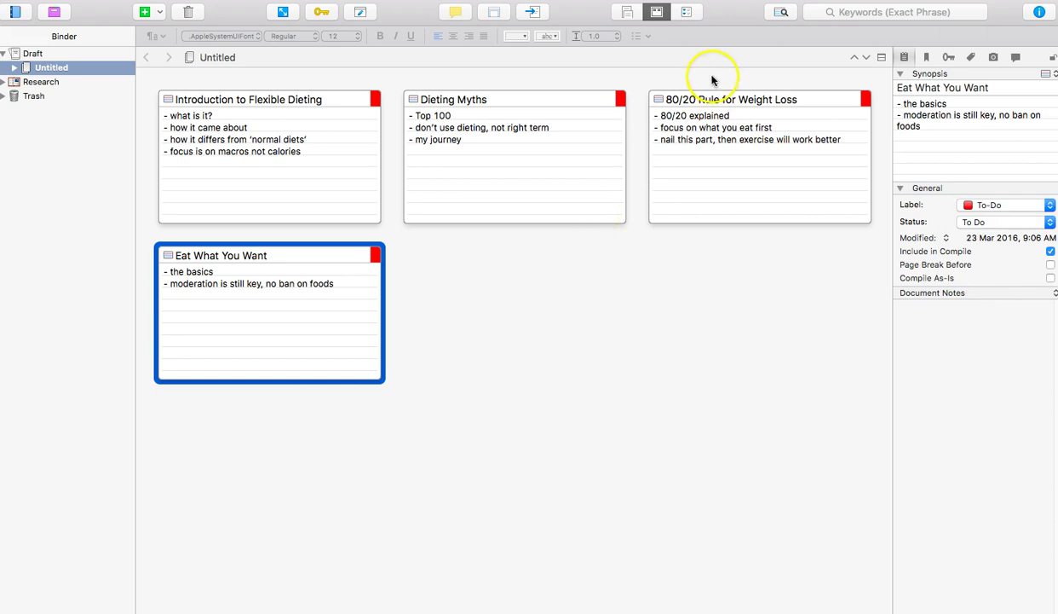
- Switch from the corkboard to the text view and open Introduction to Flexible Dieting from the expanded Untitled group in the binder
click(628, 13)
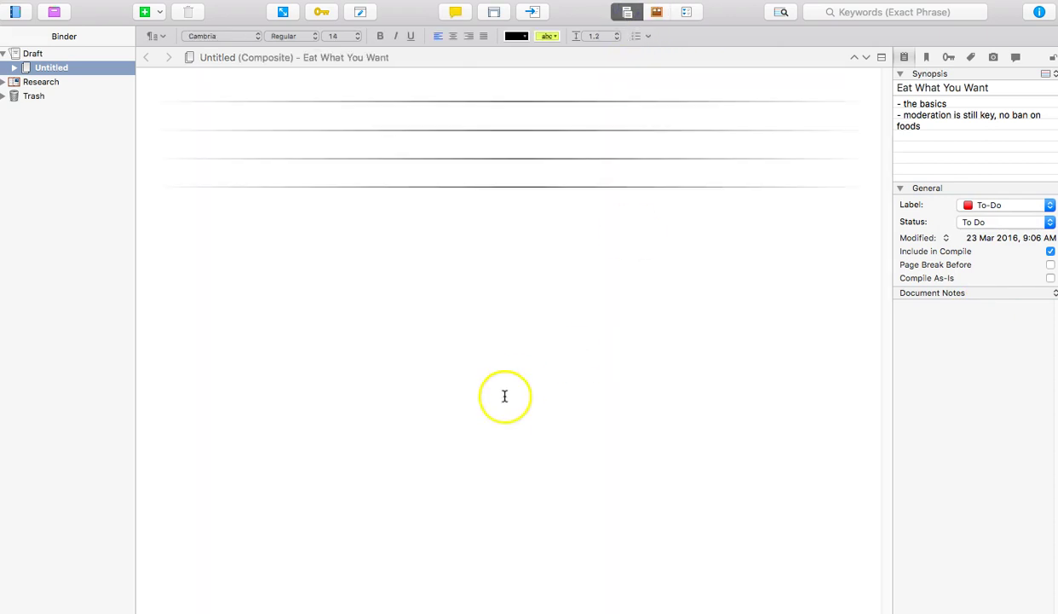
click(13, 68)
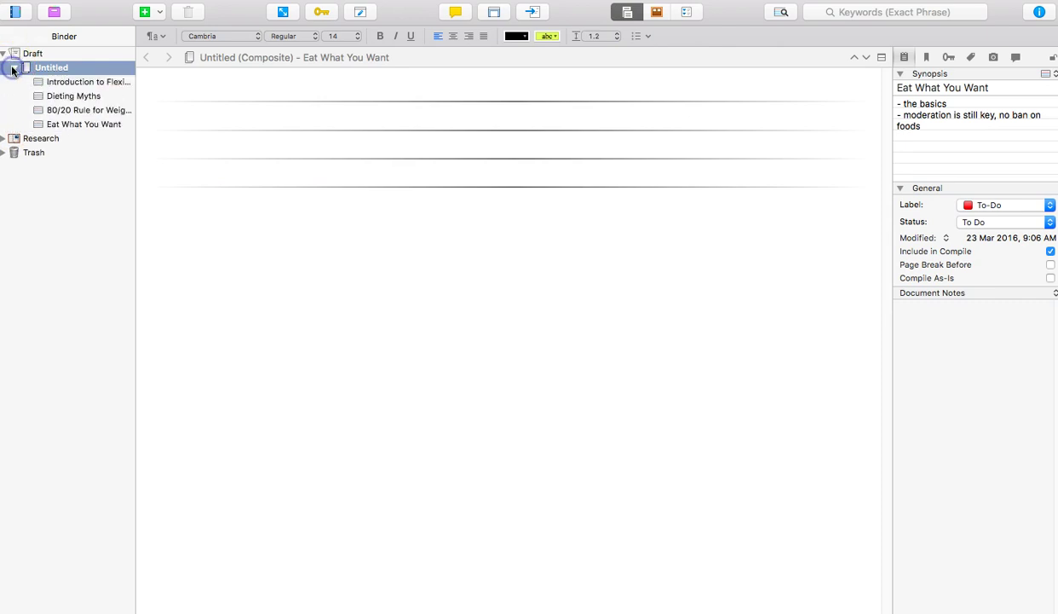
click(87, 83)
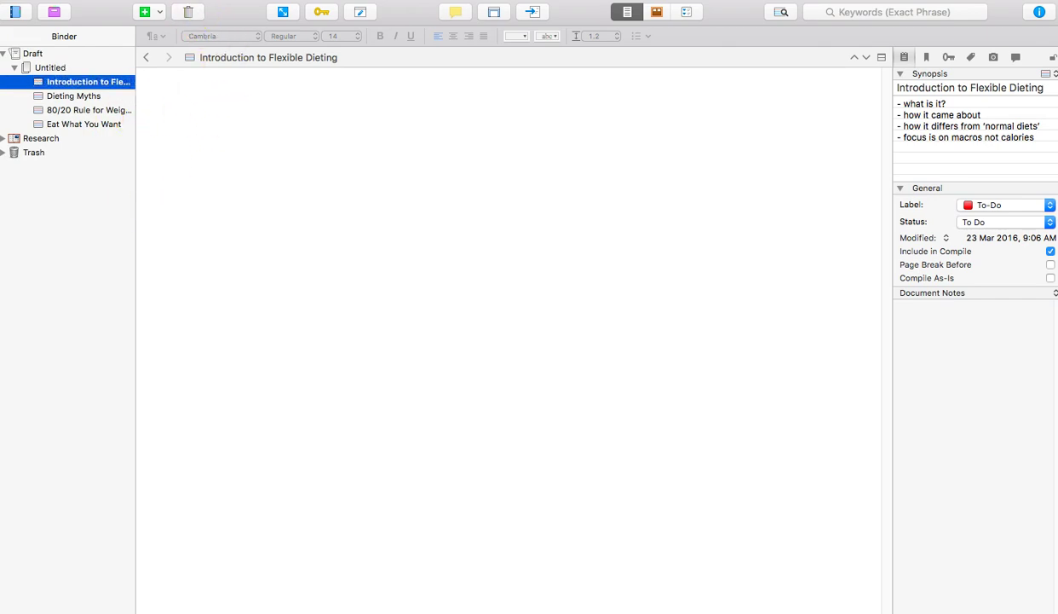
- Turn on the use of label colors in the binder
click(171, 0)
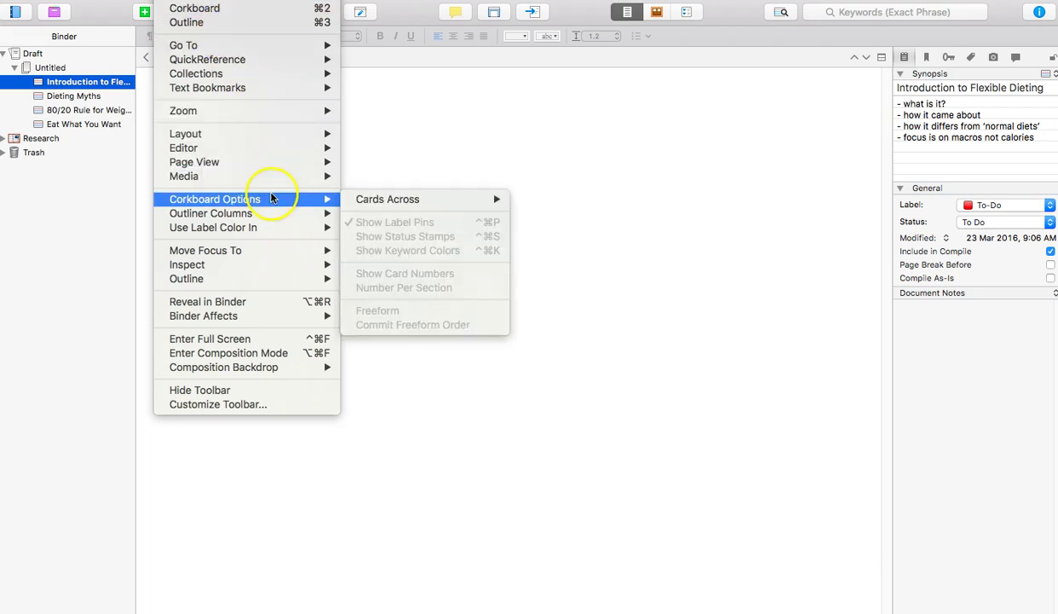
mouse_move(271, 236)
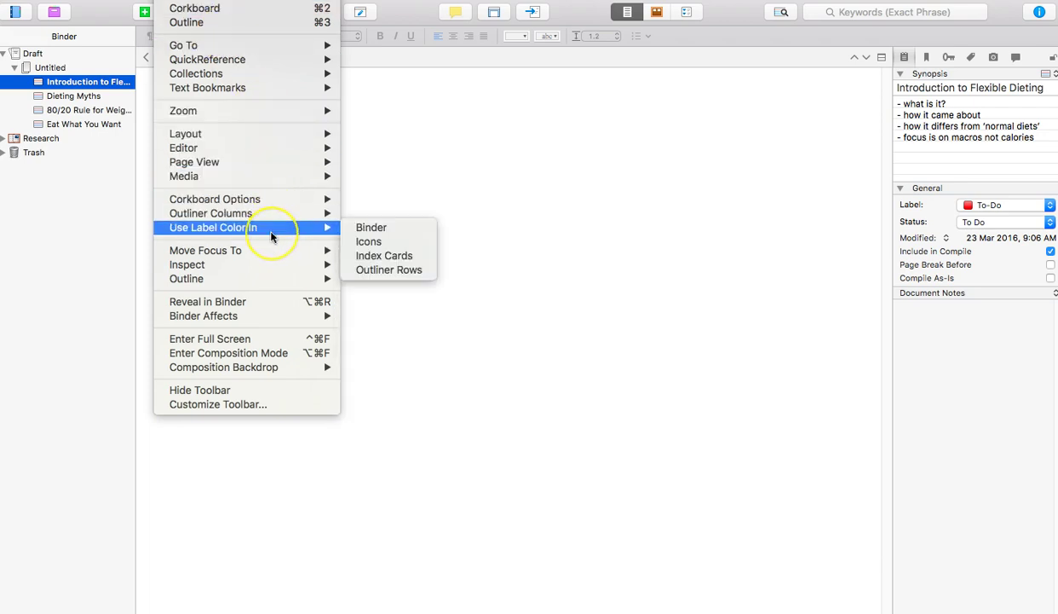
click(364, 228)
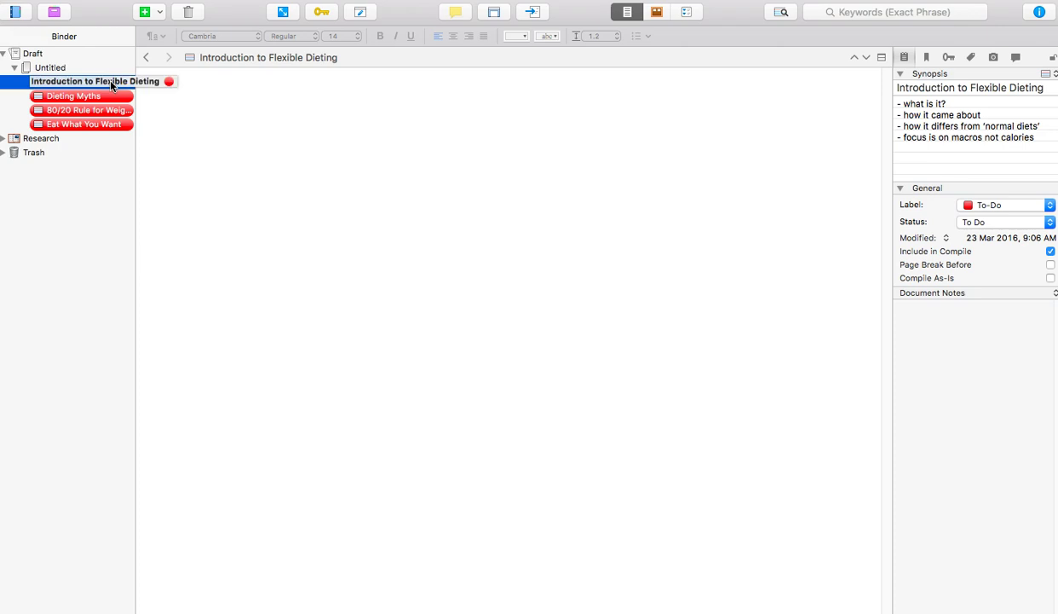
- Rename the Untitled binder item that holds the four sections as "Folder"
click(50, 68)
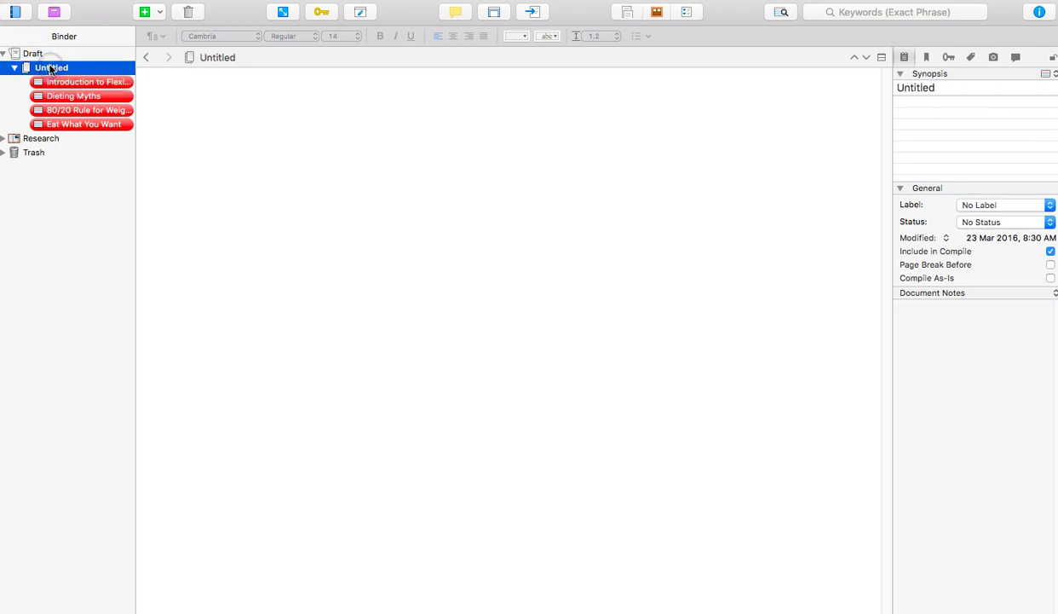
click(57, 68)
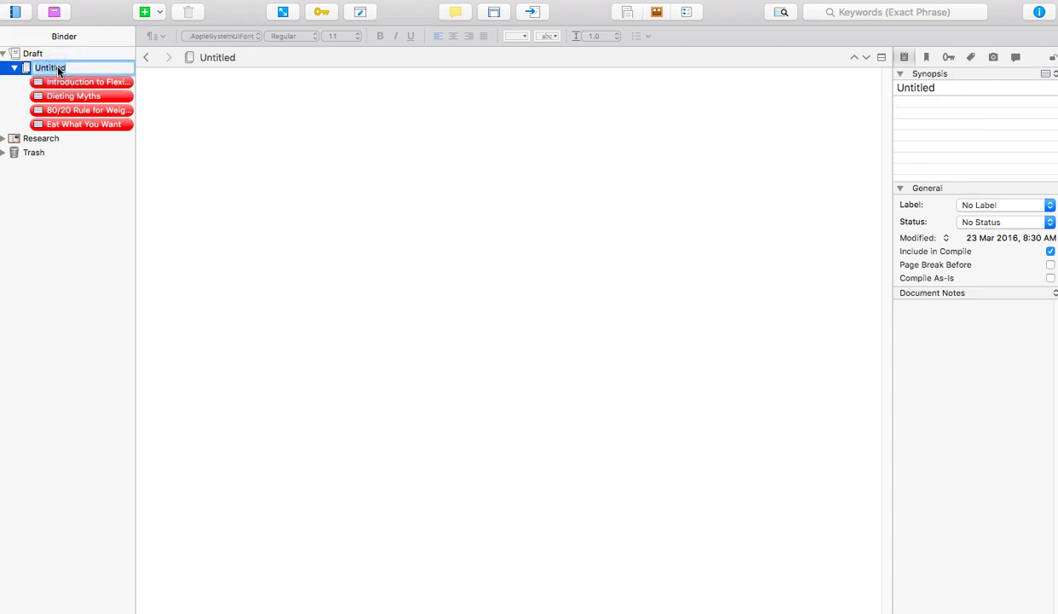
text(Folder)
key(Return)
- Convert the binder item named Folder into an actual folder
click(57, 68)
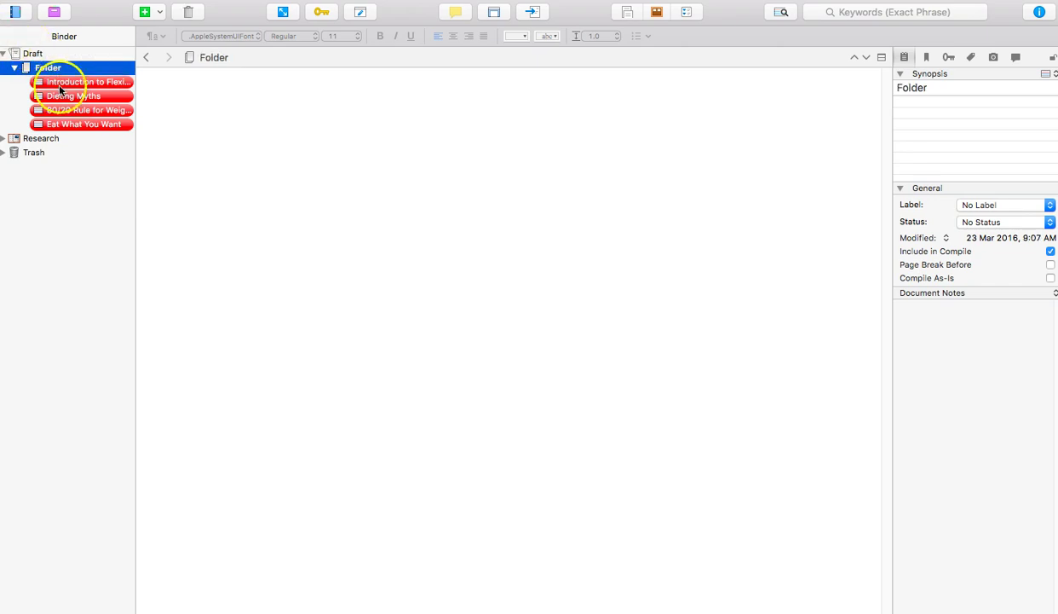
right_click(57, 68)
mouse_move(179, 157)
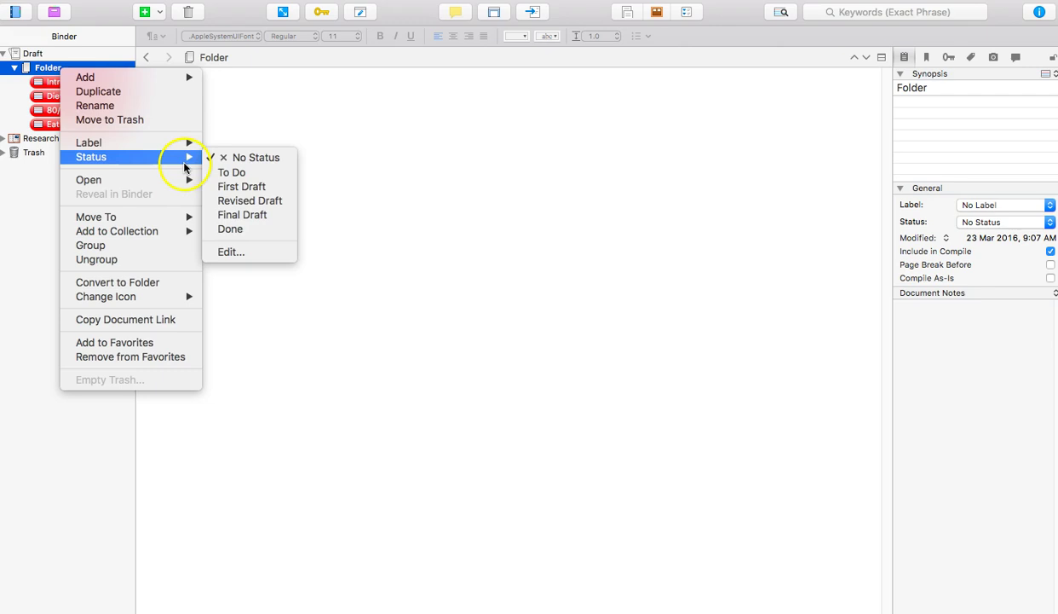
mouse_move(190, 297)
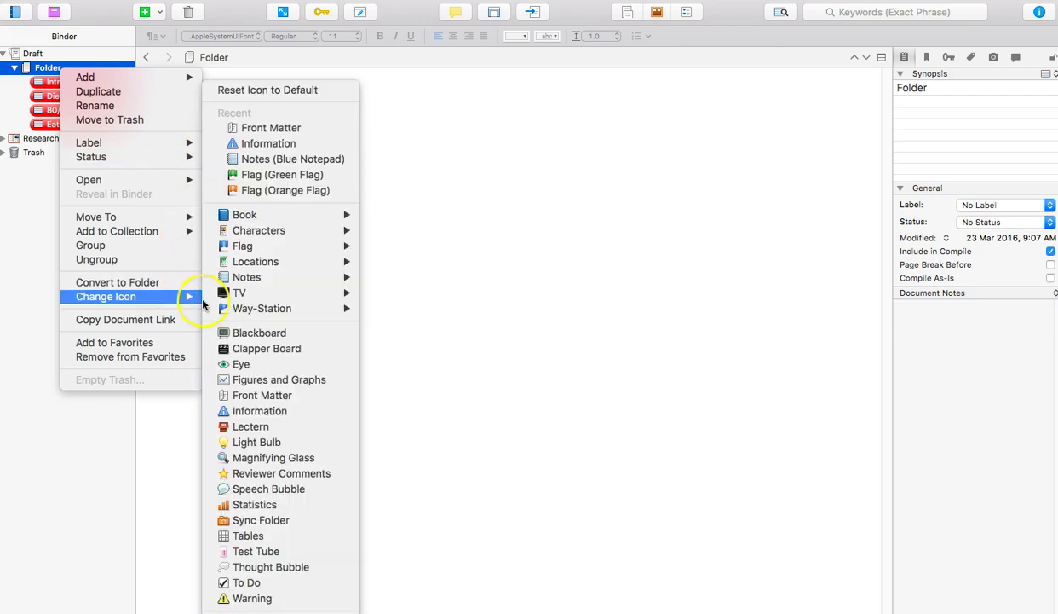
mouse_move(225, 300)
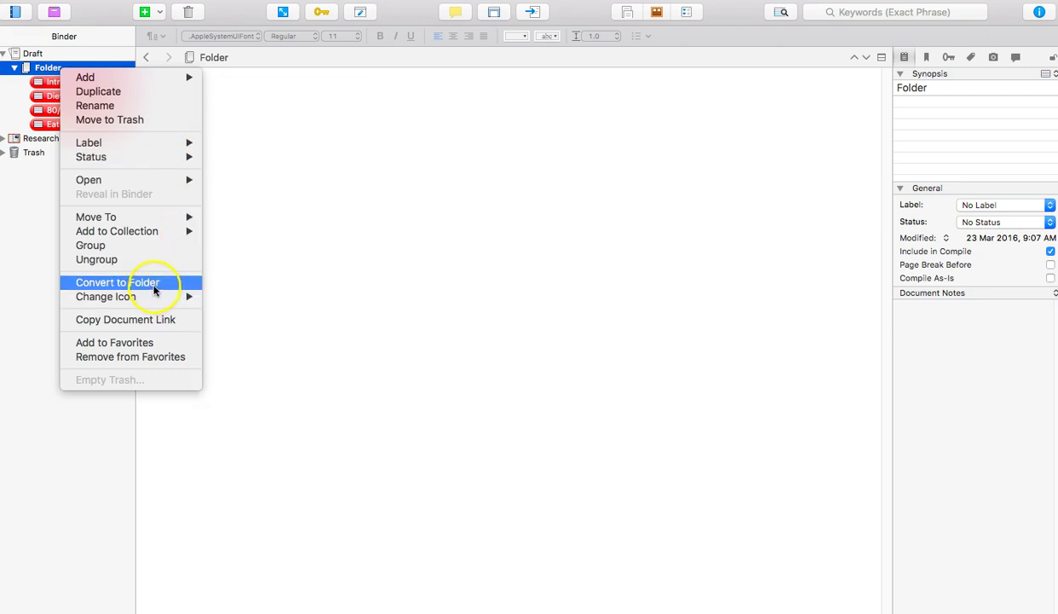
click(154, 285)
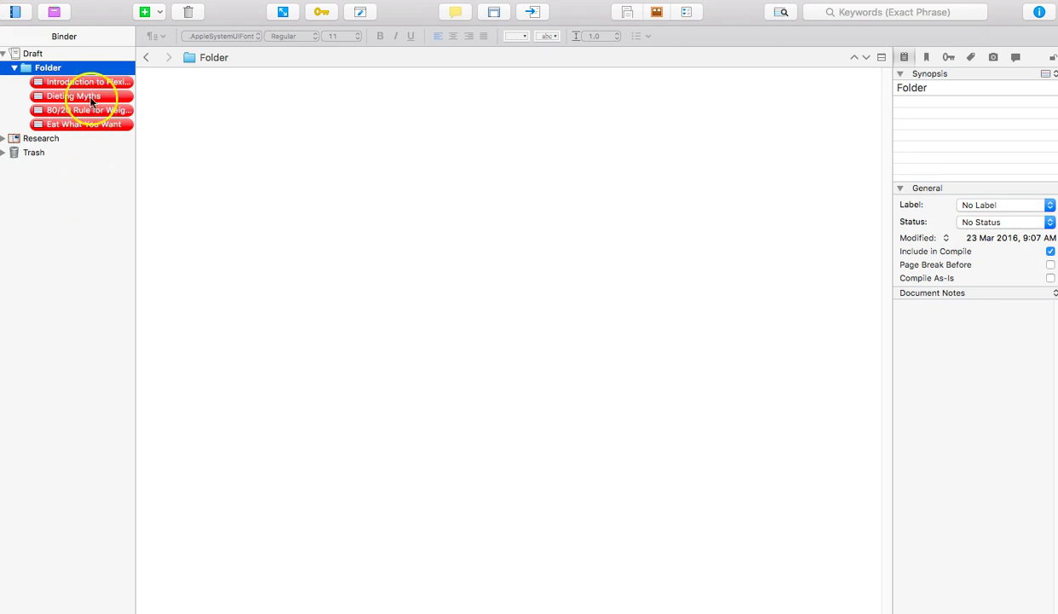
- Open the Introduction to Flexible Dieting document and place the text cursor in its empty page
click(90, 81)
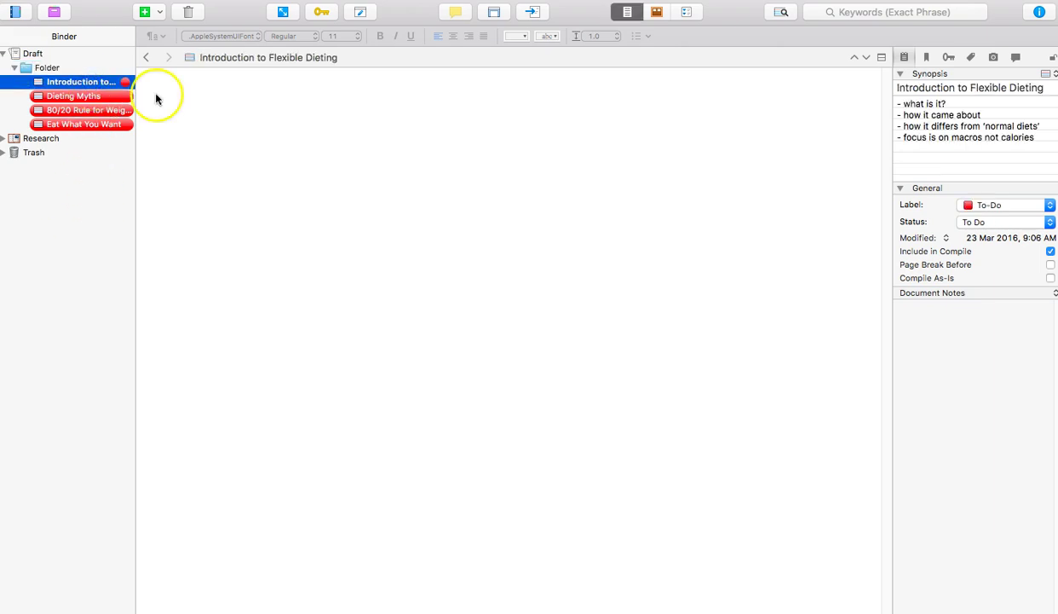
click(362, 135)
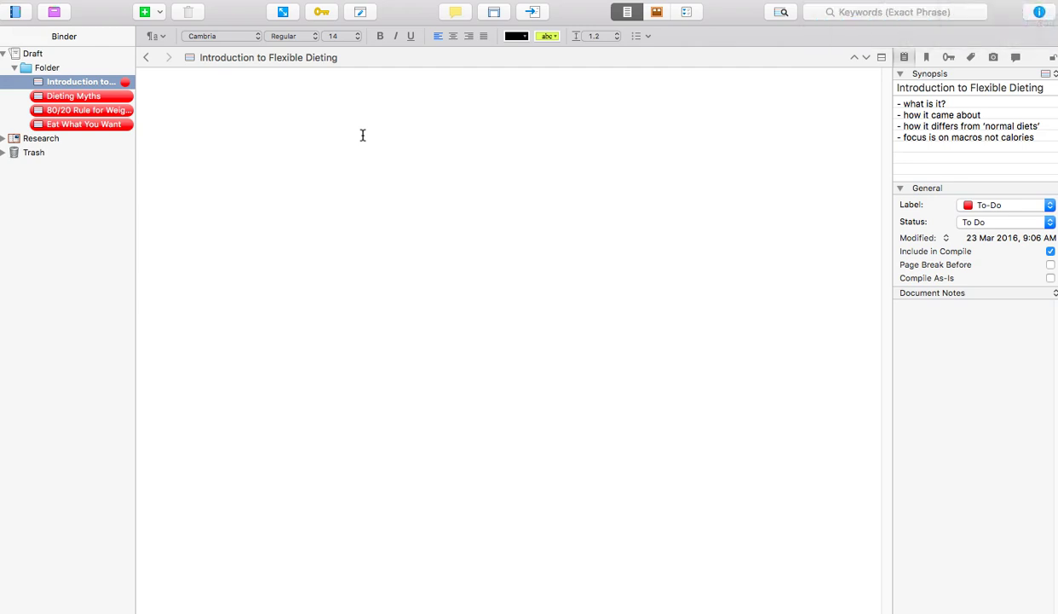
- Change the label of the Introduction to Flexible Dieting document to In-Progress
click(90, 81)
mouse_move(89, 81)
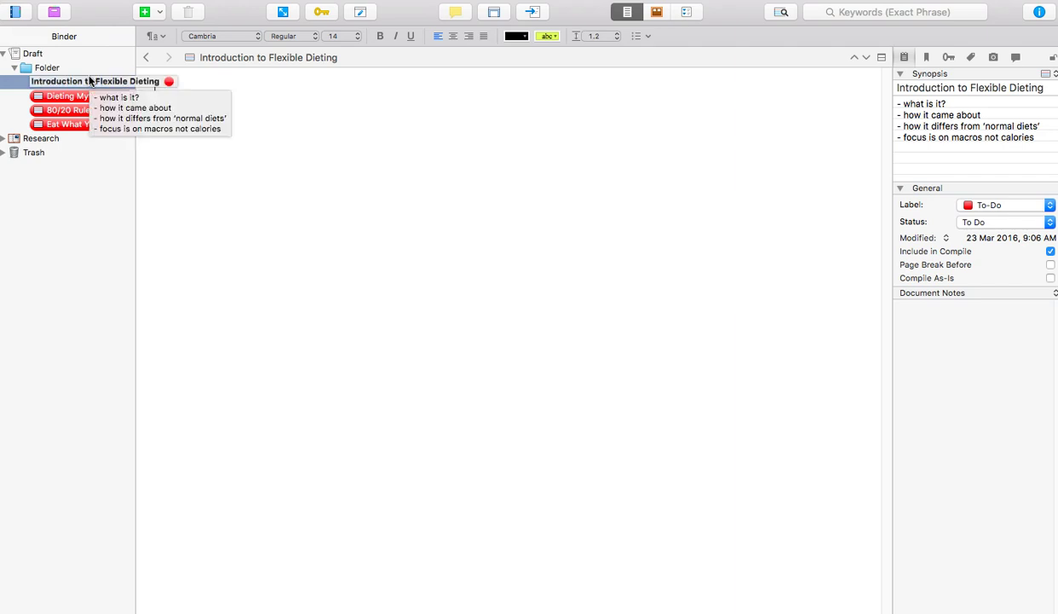
click(228, 197)
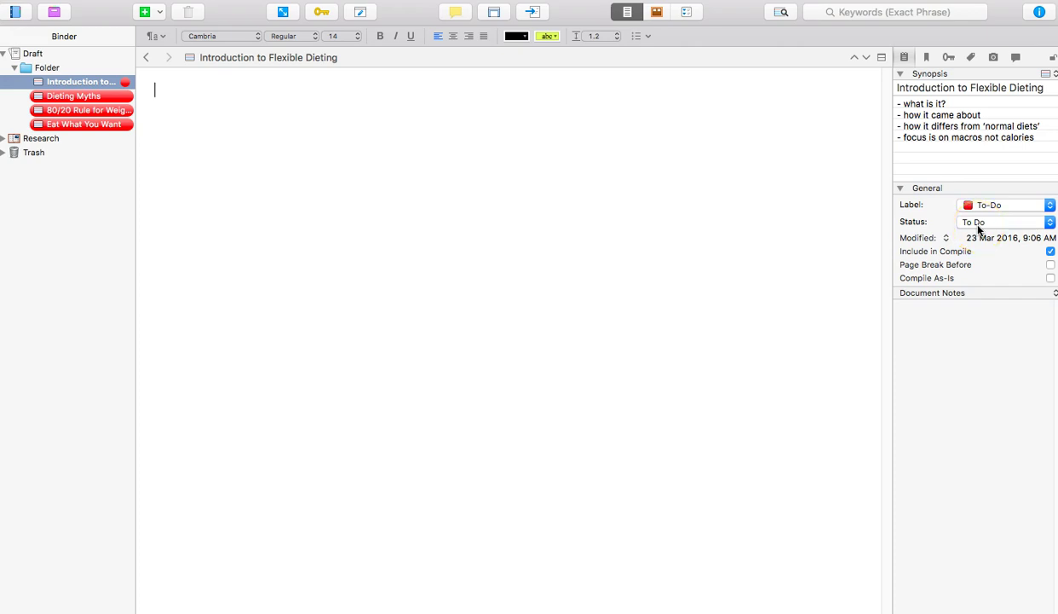
click(1049, 209)
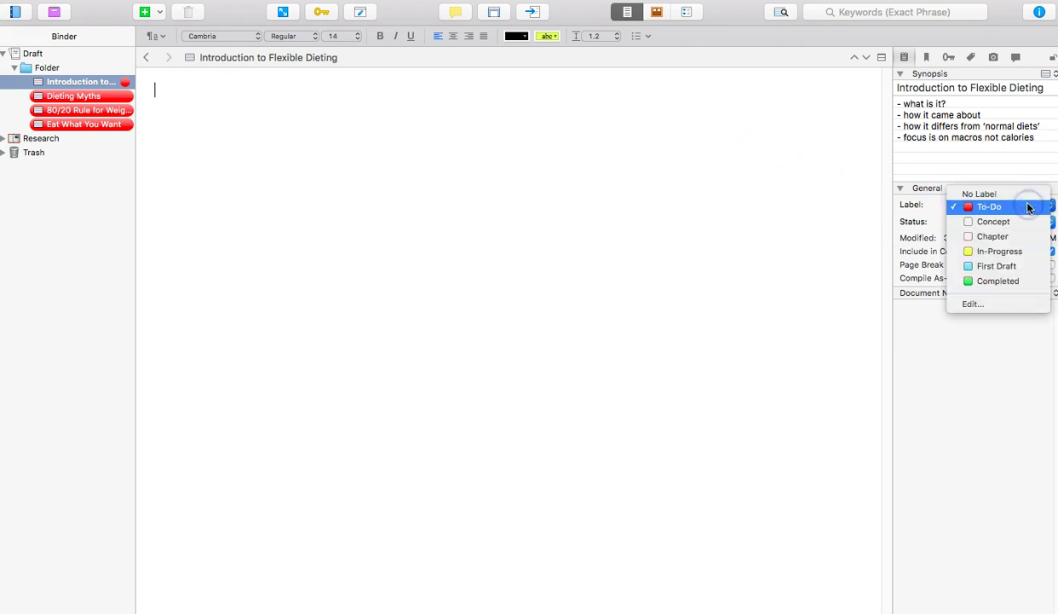
click(1031, 254)
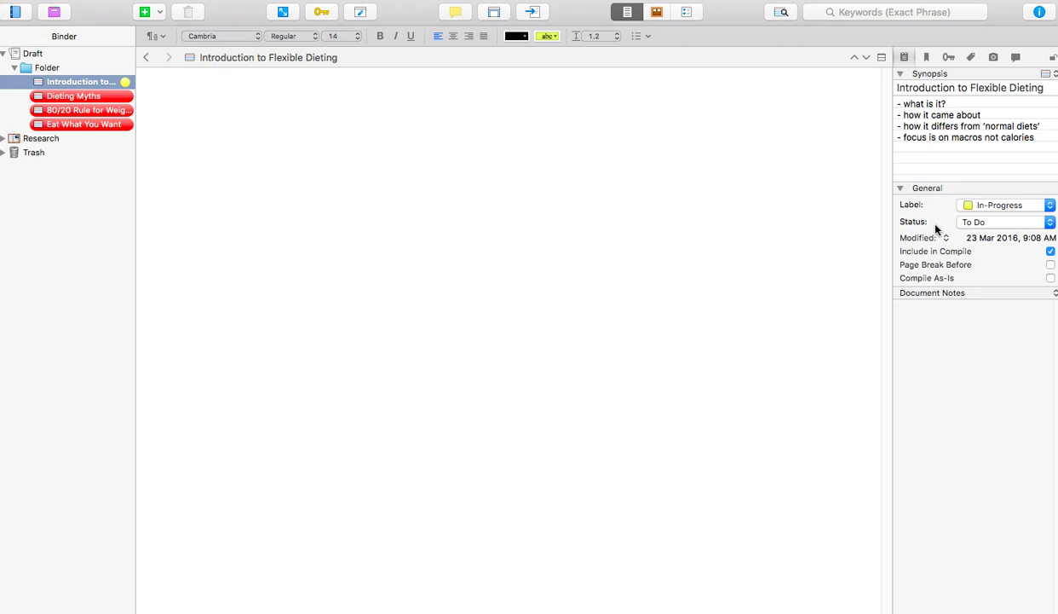
- Set both the label and the status of the Introduction to Flexible Dieting document to First Draft
click(1007, 205)
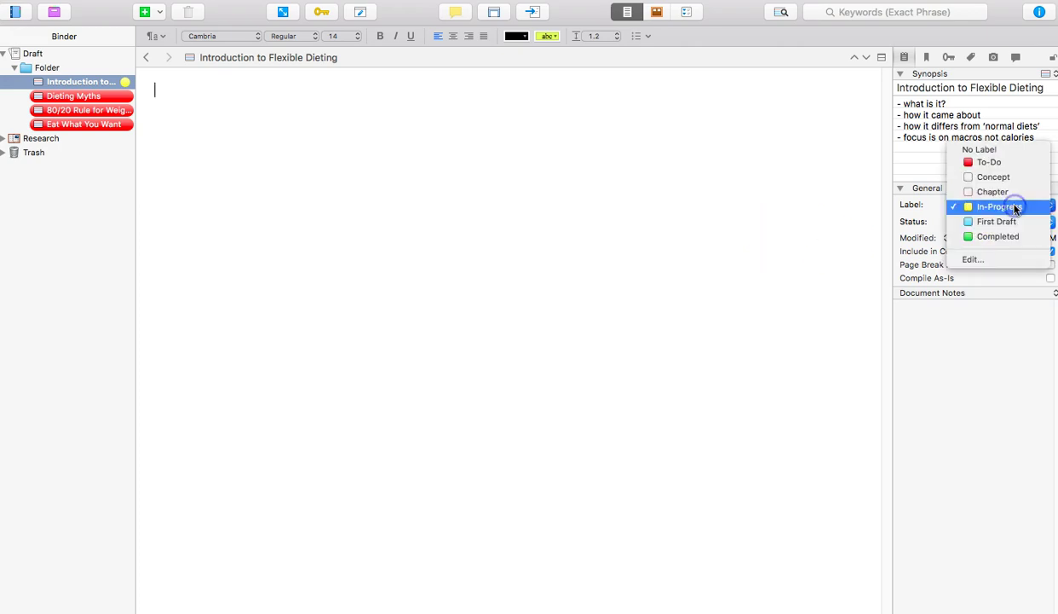
click(980, 222)
click(977, 225)
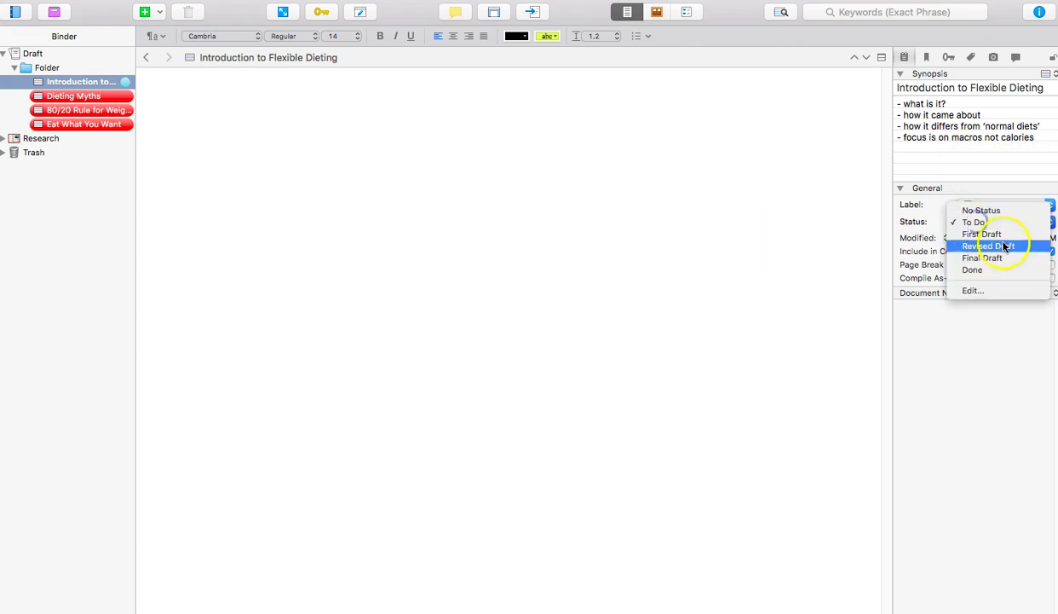
click(1006, 232)
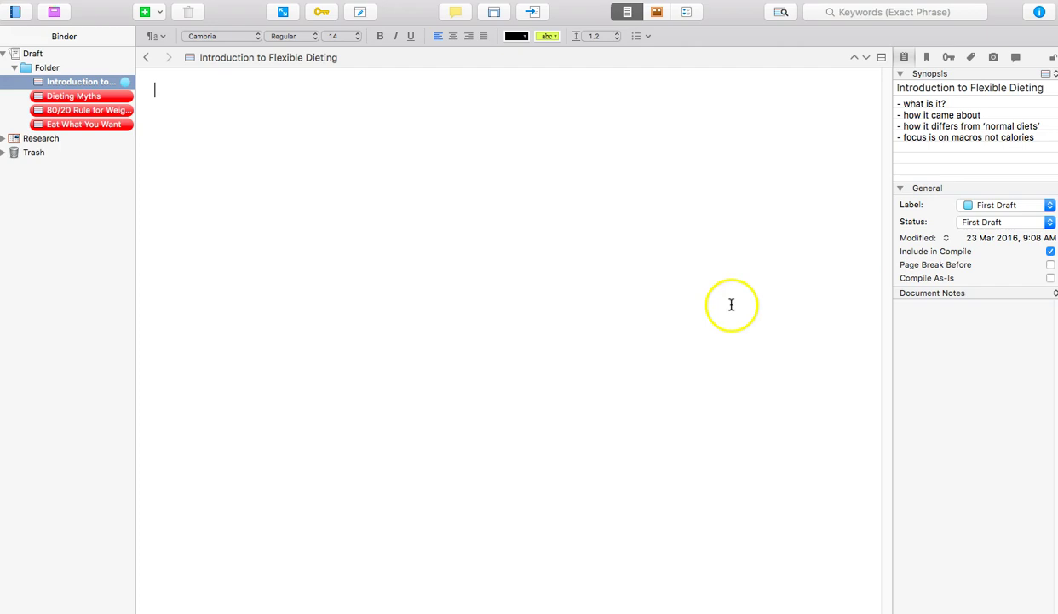
click(510, 248)
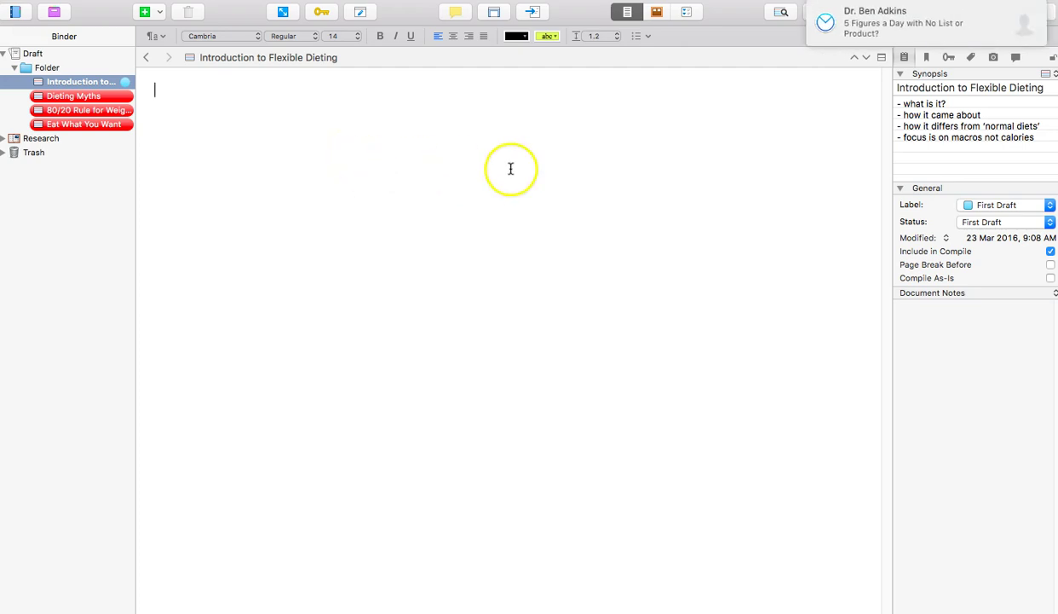
- Set the Introduction to Flexible Dieting document back to the To-Do label and the To Do status
click(972, 205)
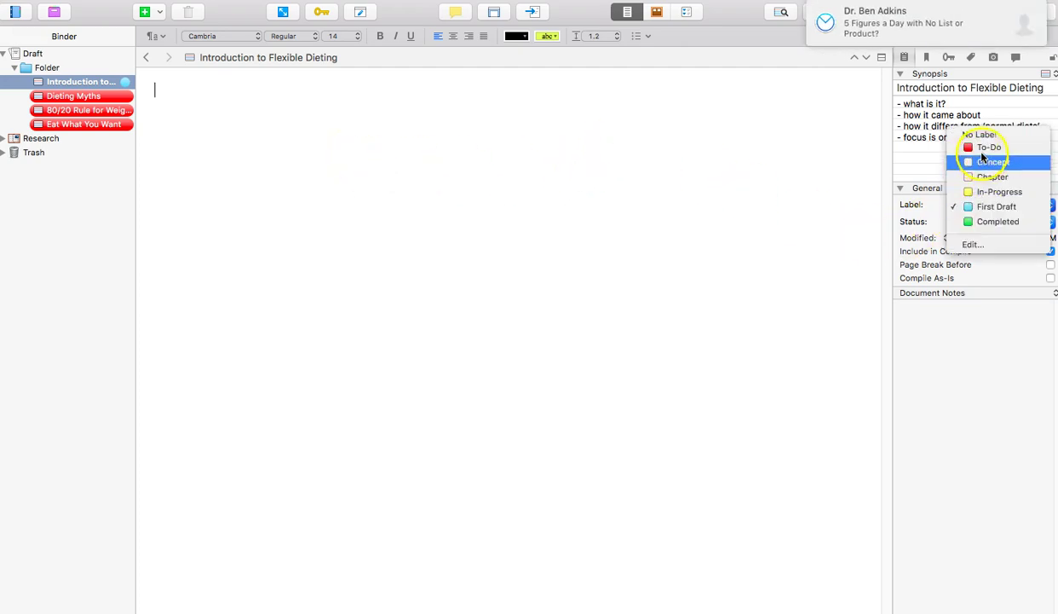
click(989, 162)
click(980, 222)
click(977, 210)
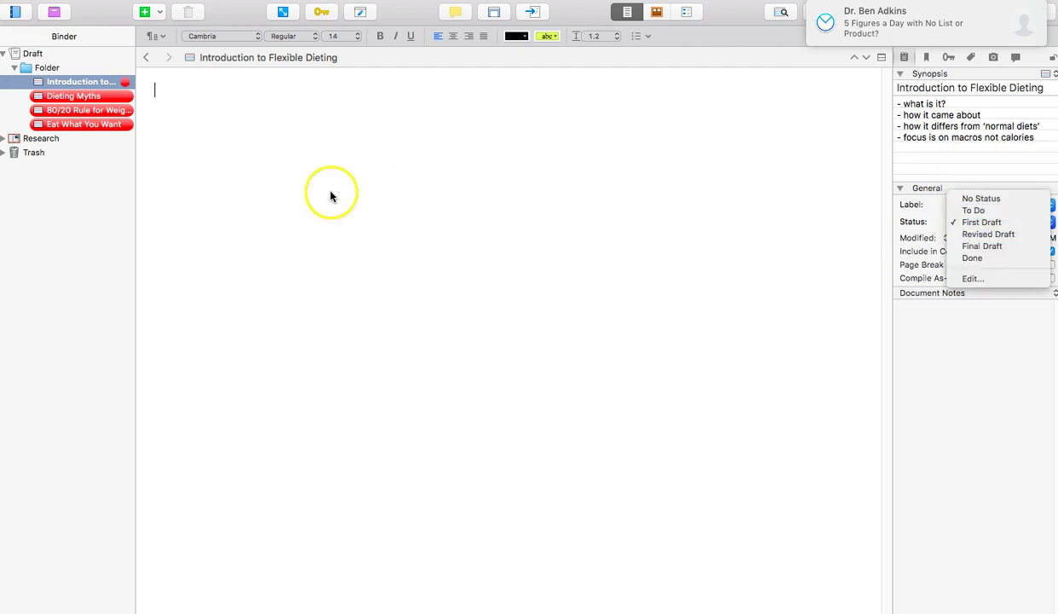
- View the Research folder and return to the Introduction to Flexible Dieting document
click(41, 138)
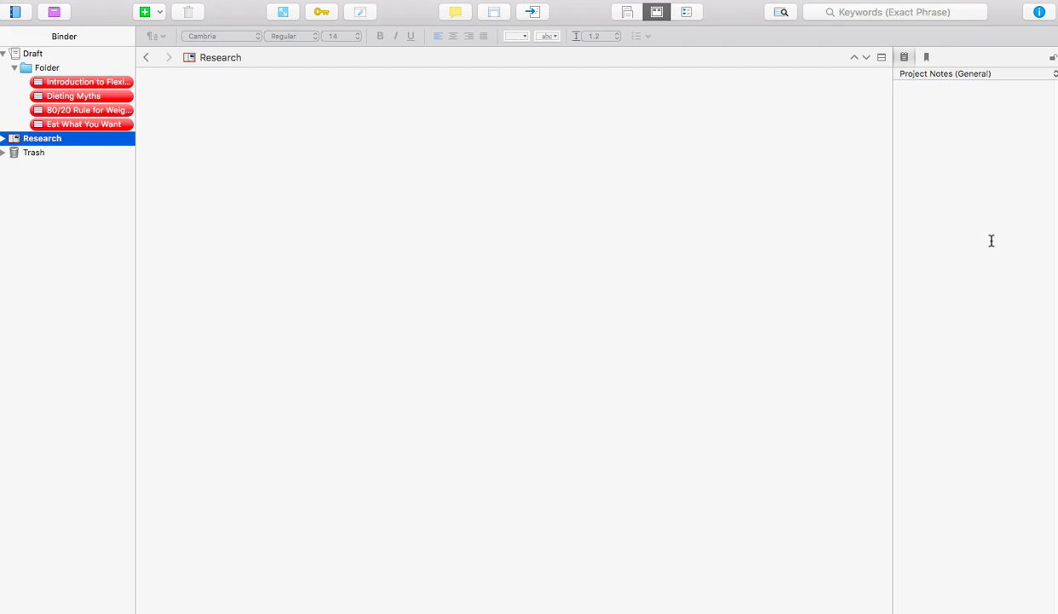
click(53, 83)
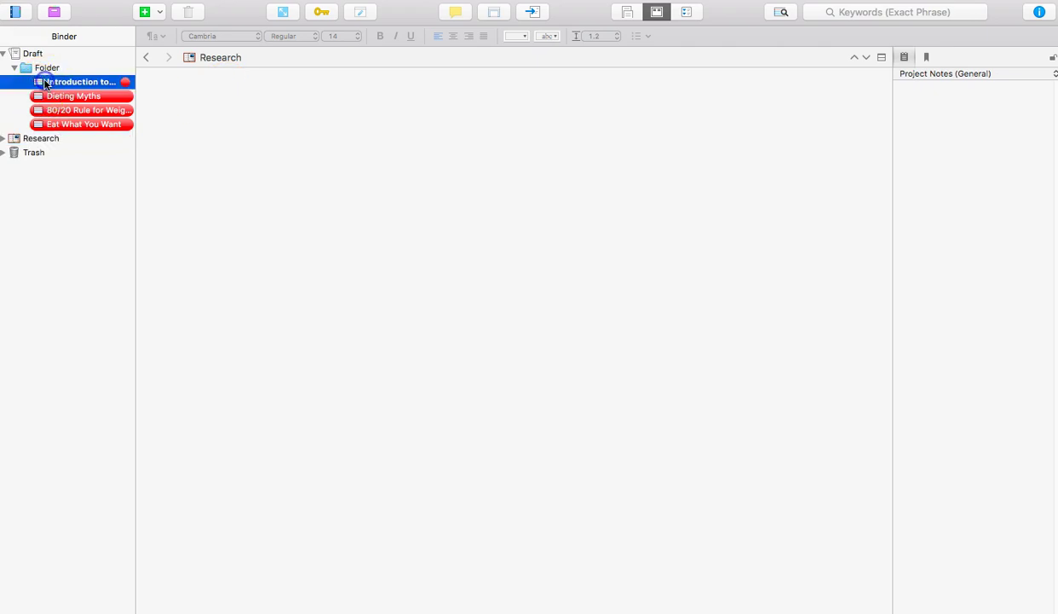
- Load the NGN books format in the compile settings and close them without compiling the draft
click(533, 12)
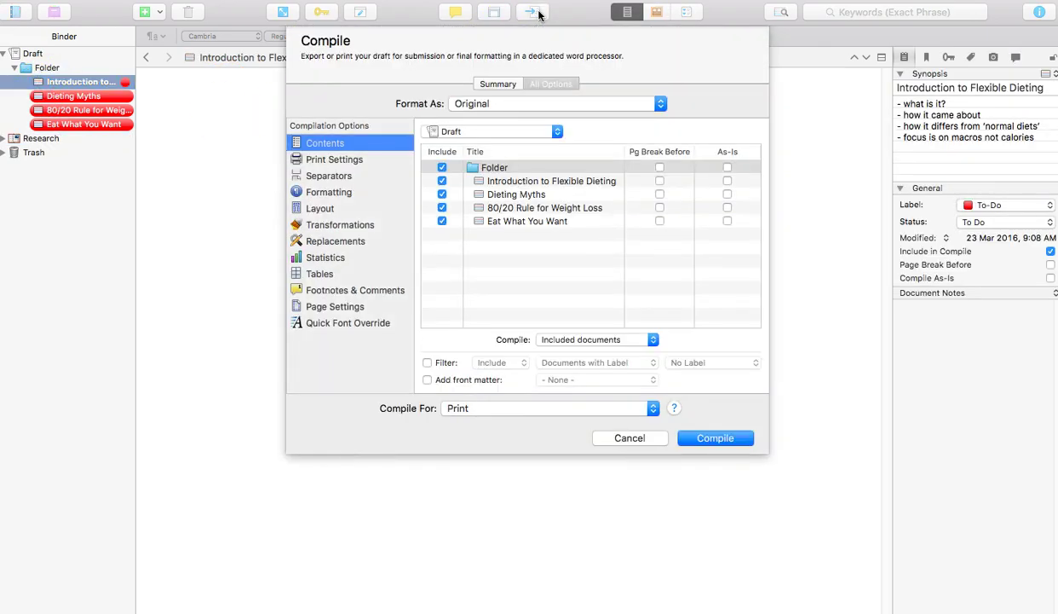
click(508, 107)
scroll(545, 341, down, 2)
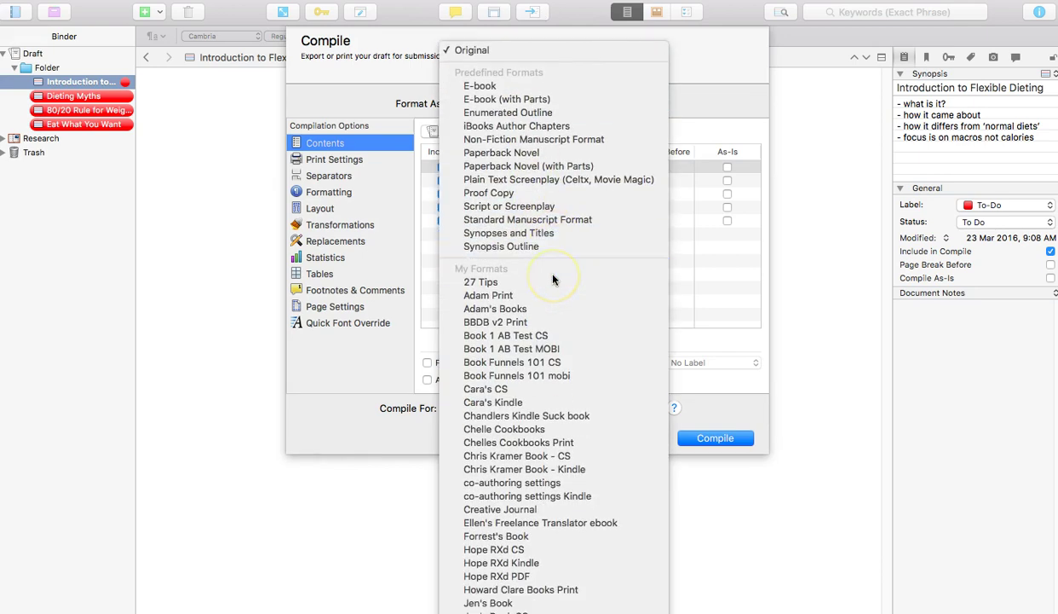
scroll(552, 279, down, 10)
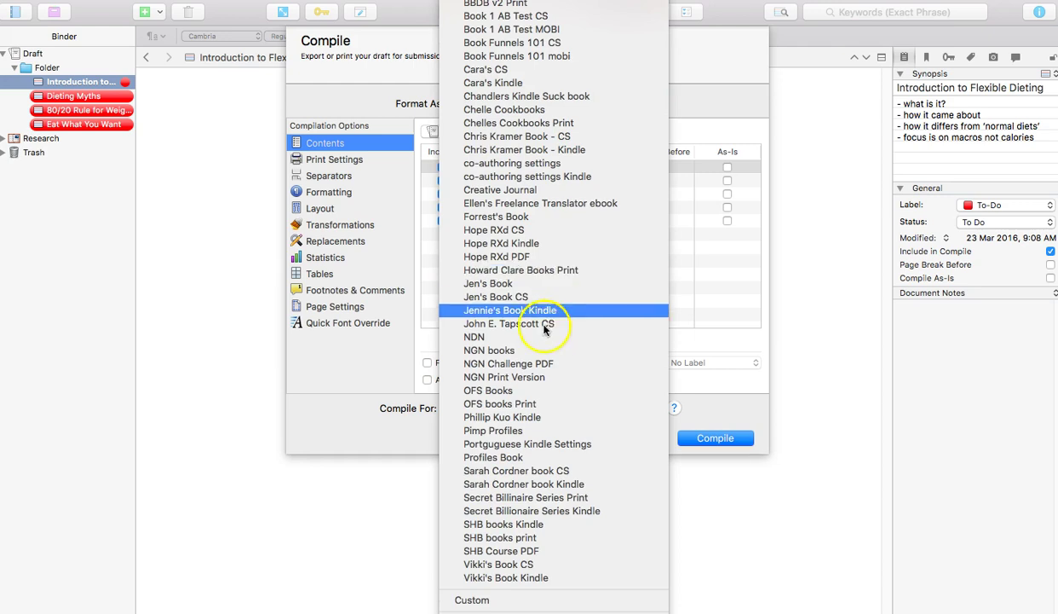
click(490, 350)
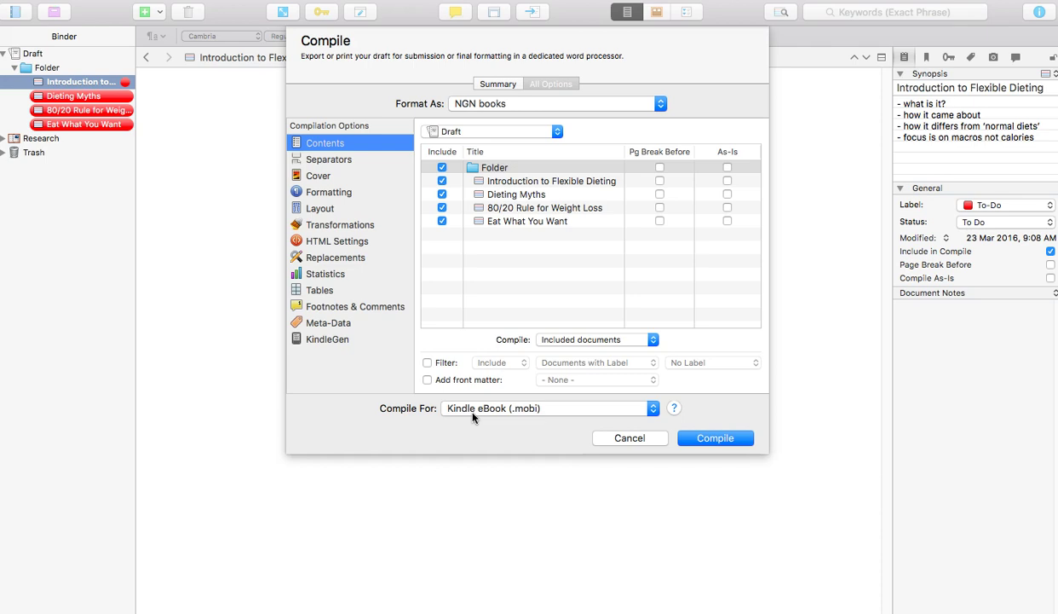
click(637, 440)
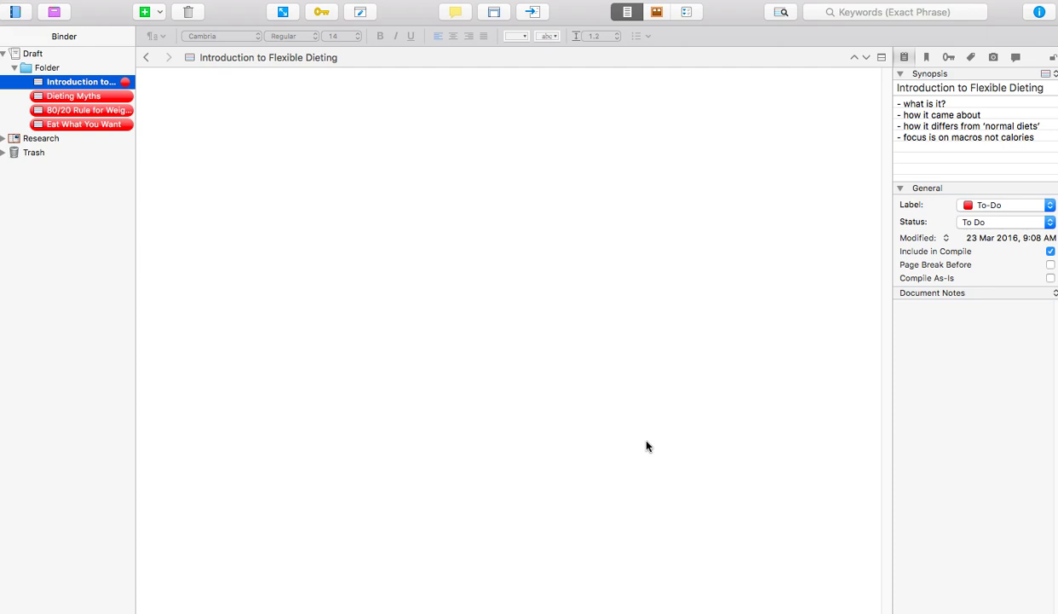
click(603, 444)
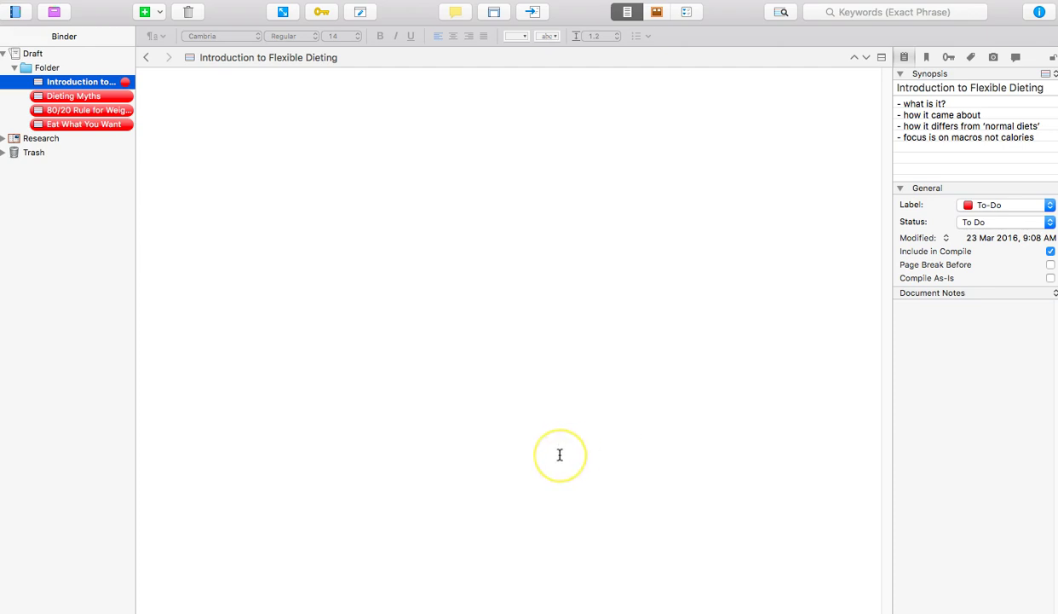